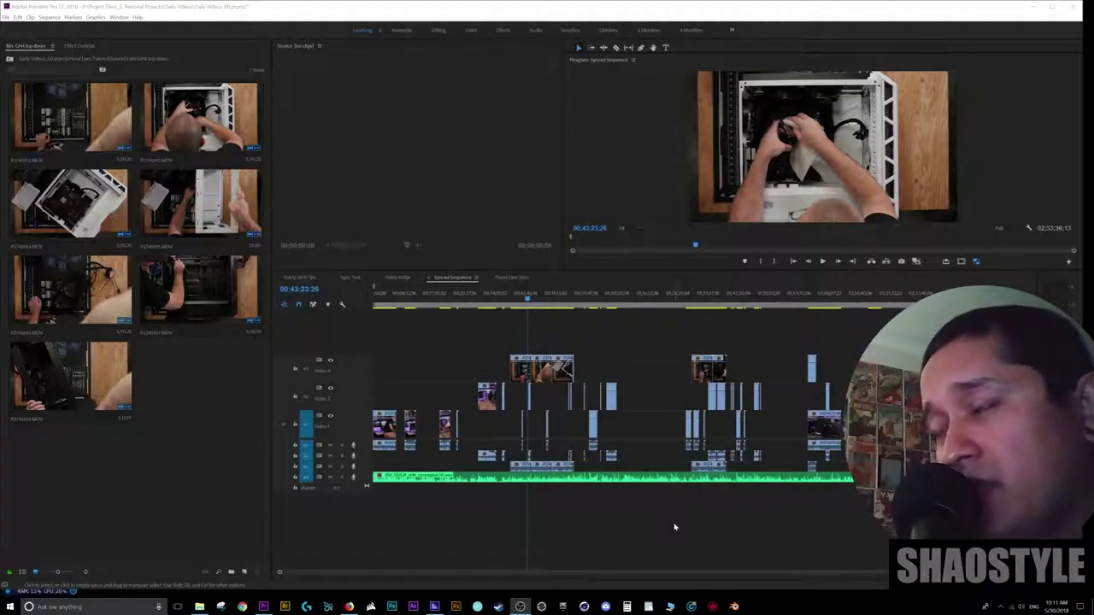
Maximize the Premiere Timeline panel and bring up File Explorer on This PC
key(grave)
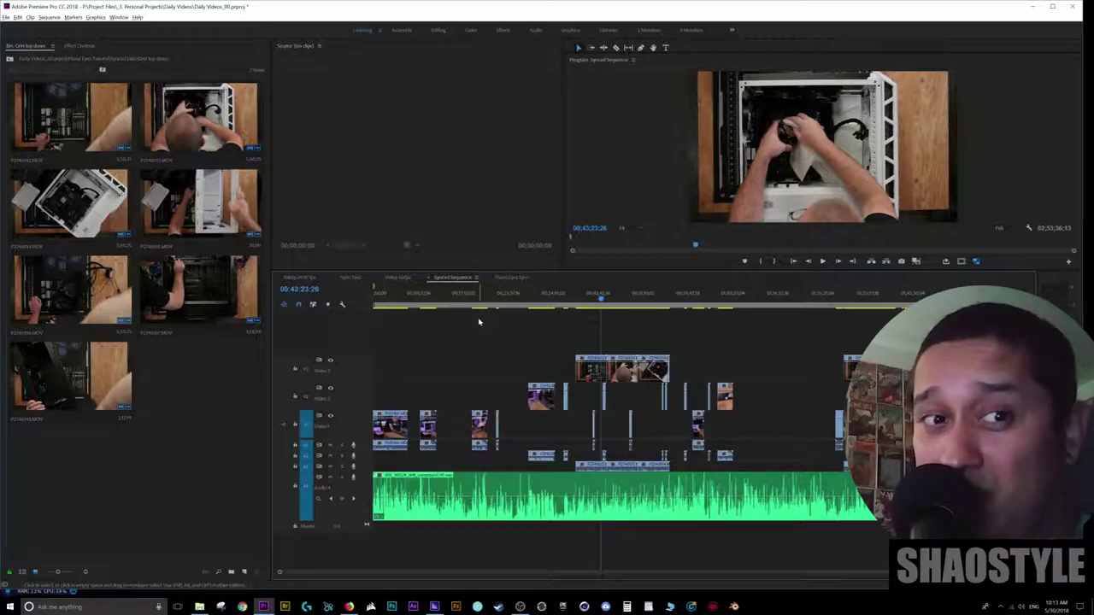
key(super+e)
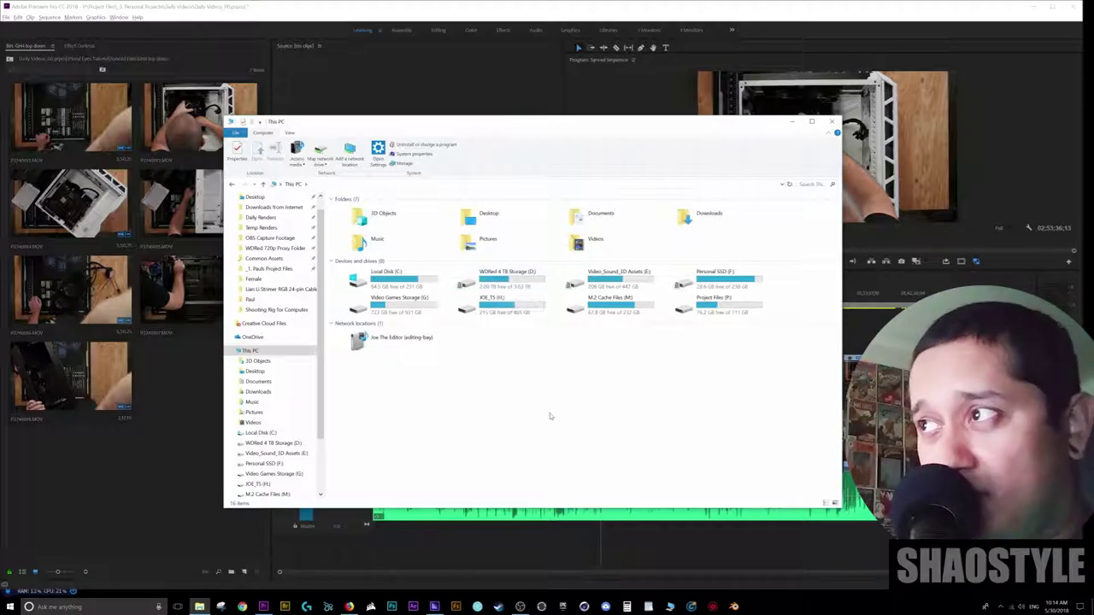
Browse into the D: drive's WDRed 720p Proxy Folder, then view its Properties showing 232 GB
double_click(460, 284)
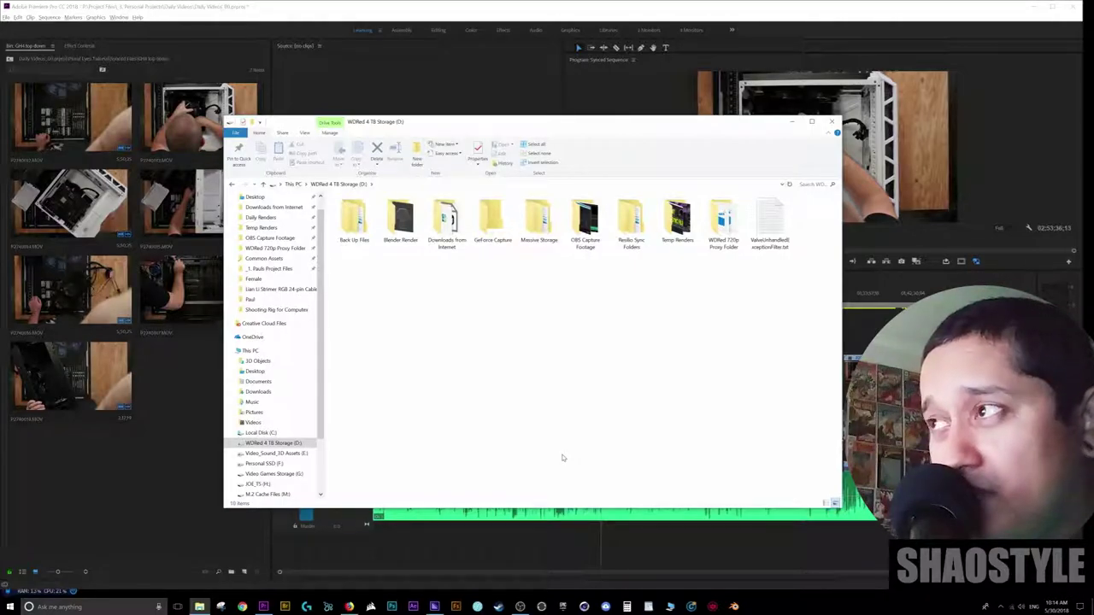
double_click(723, 219)
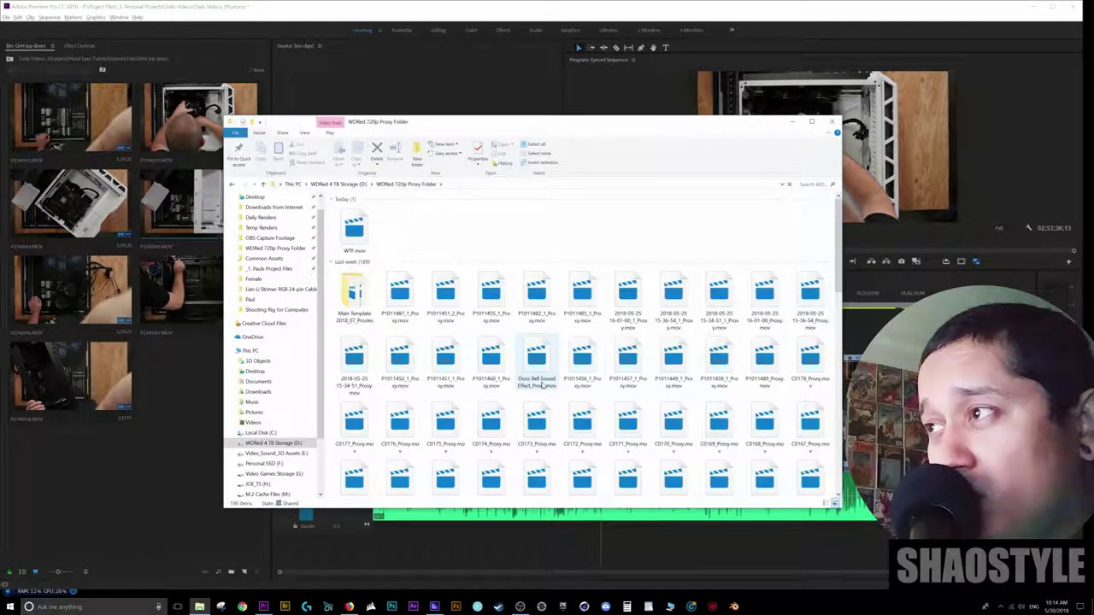
click(812, 122)
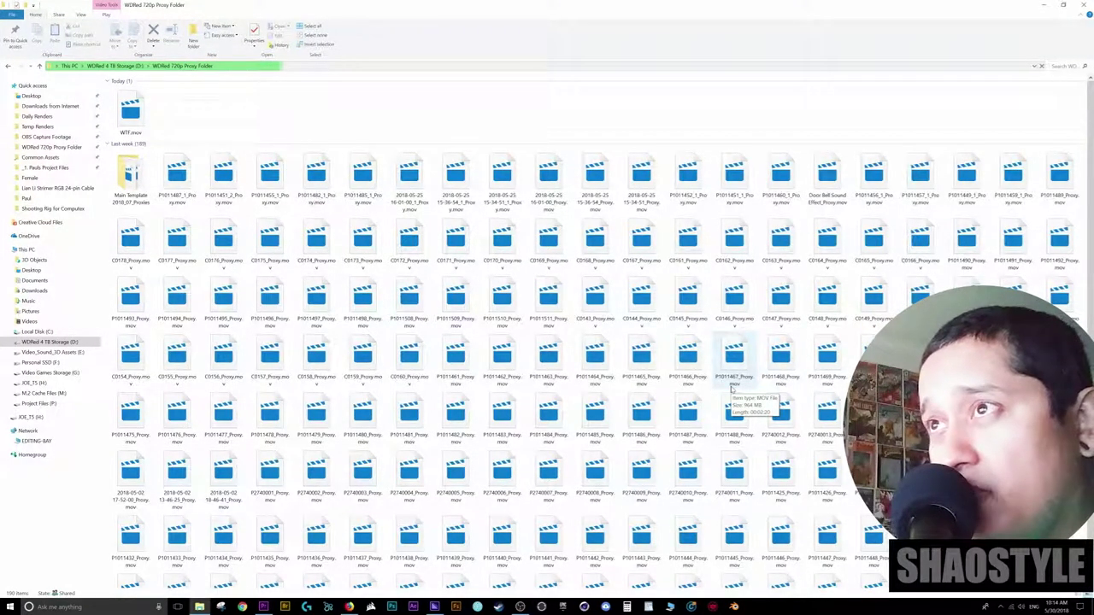
scroll(733, 390, down, 2)
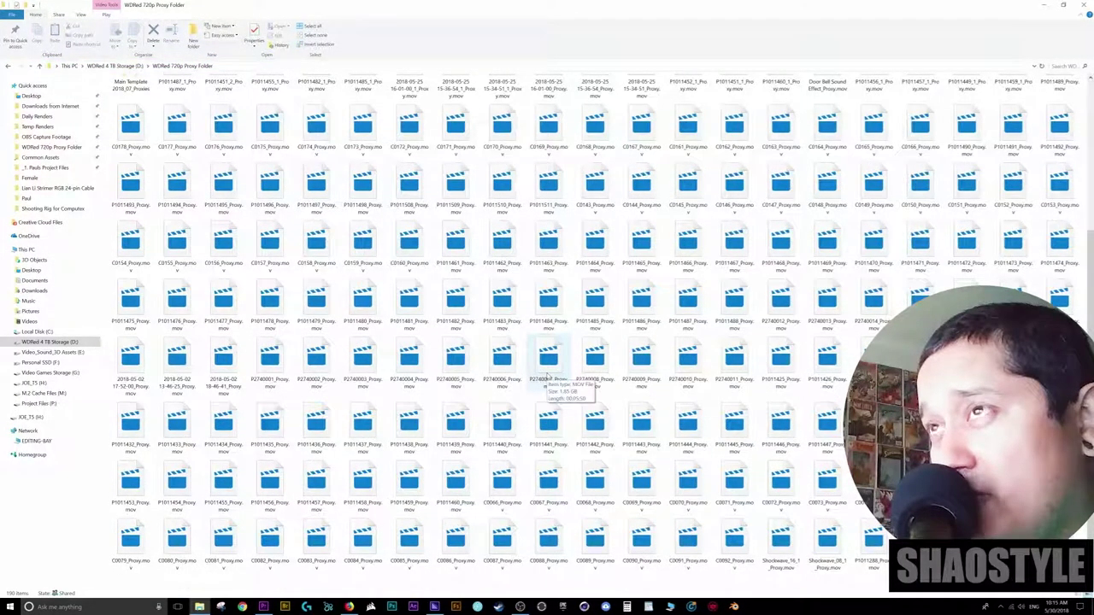
key(alt+Up)
key(alt+Return)
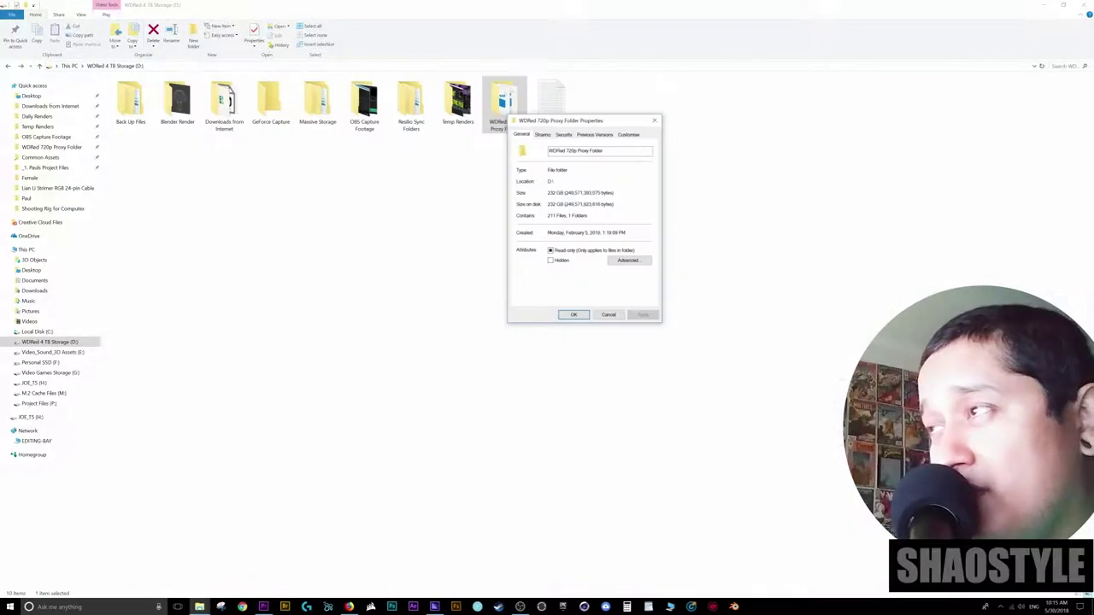
Cancel the proxy folder's Properties dialog to return to the D: drive listing
click(608, 316)
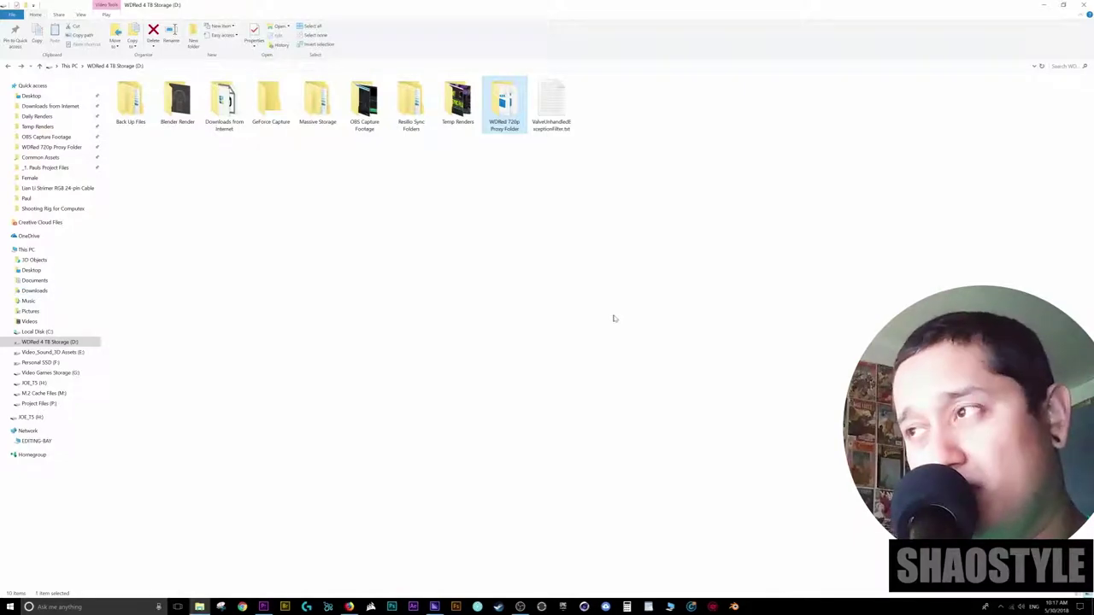
Back in Premiere, enlarge the Program Monitor and scrub through the sequence
key(alt+Tab)
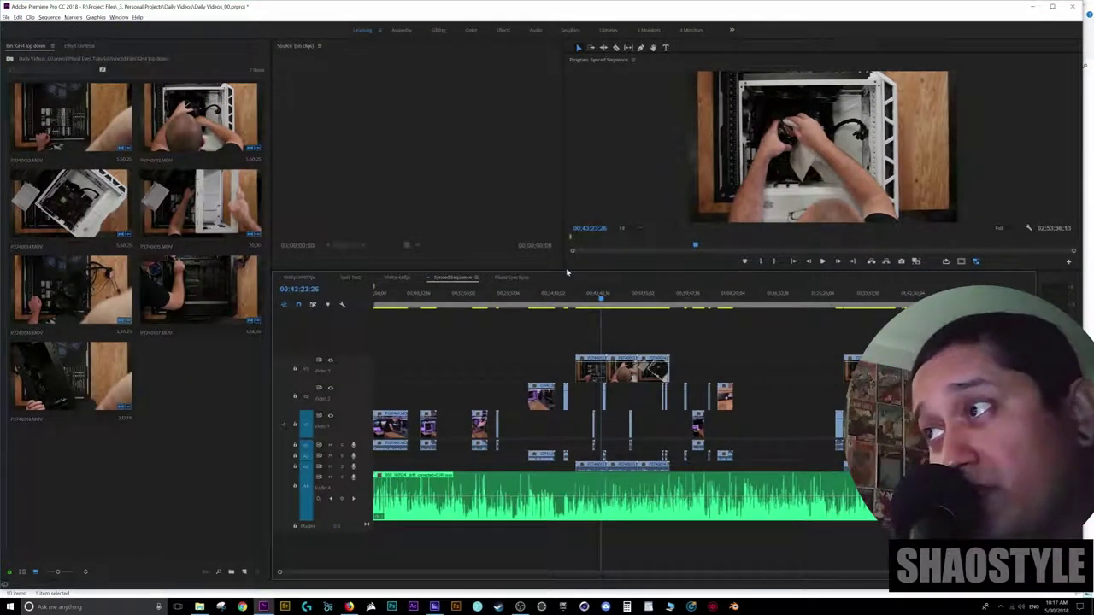
key(grave)
mouse_move(341, 557)
mouse_down()
mouse_move(324, 557)
mouse_move(381, 557)
mouse_move(106, 556)
mouse_move(324, 557)
mouse_up()
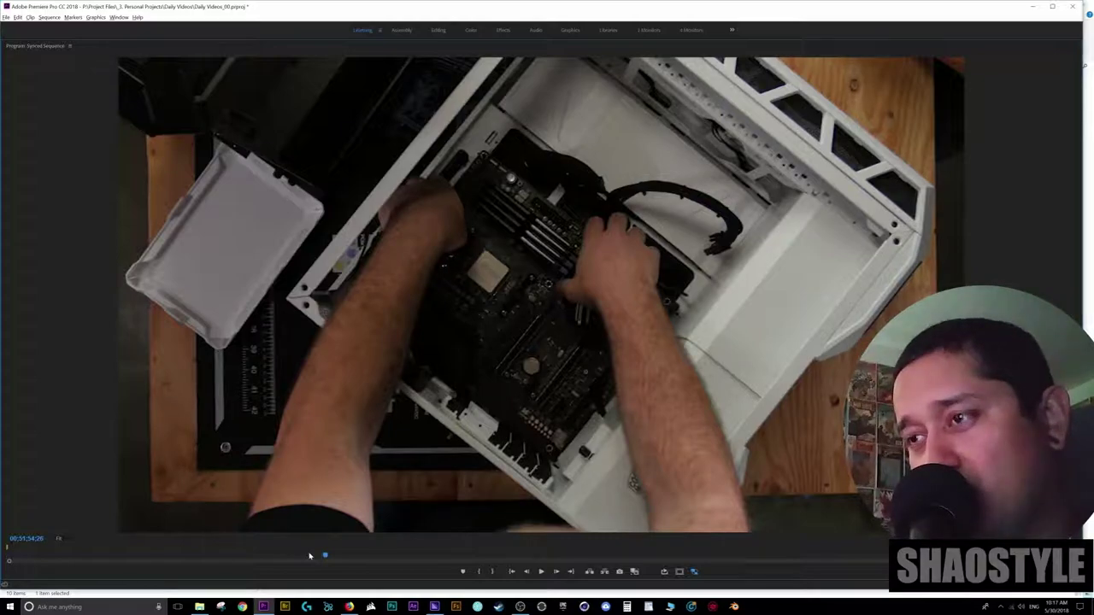
Turn off Enable proxies in the Media preferences and confirm
click(17, 17)
mouse_move(146, 248)
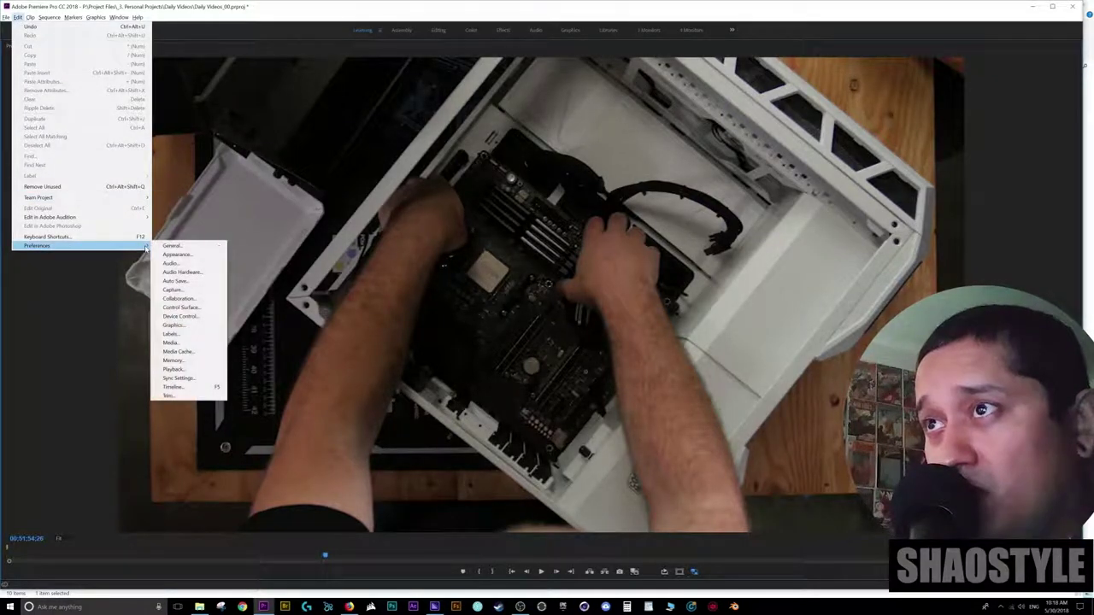
click(183, 343)
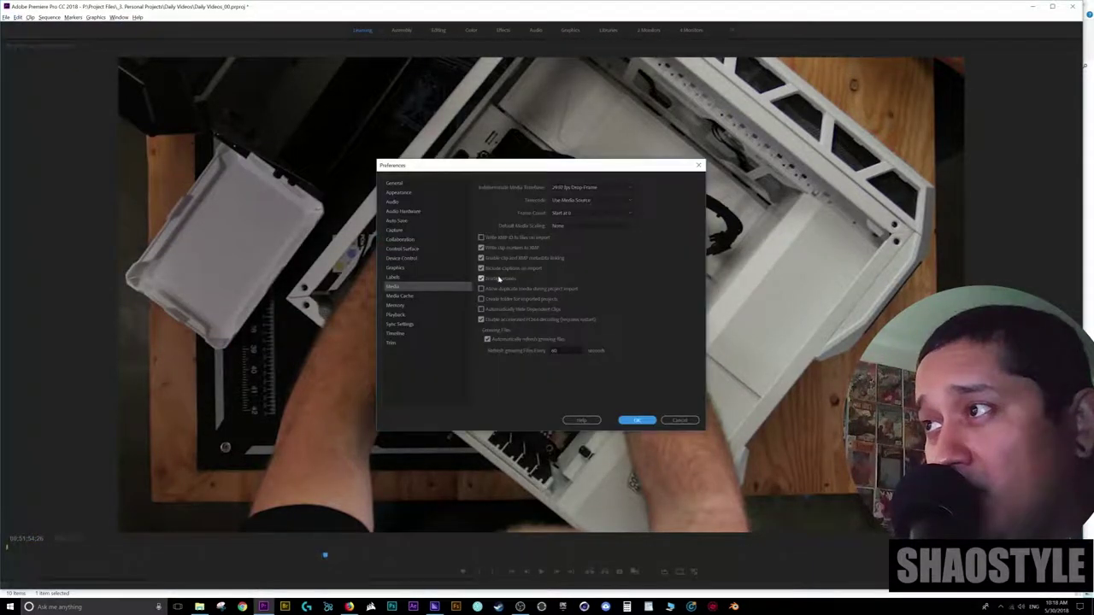
click(482, 280)
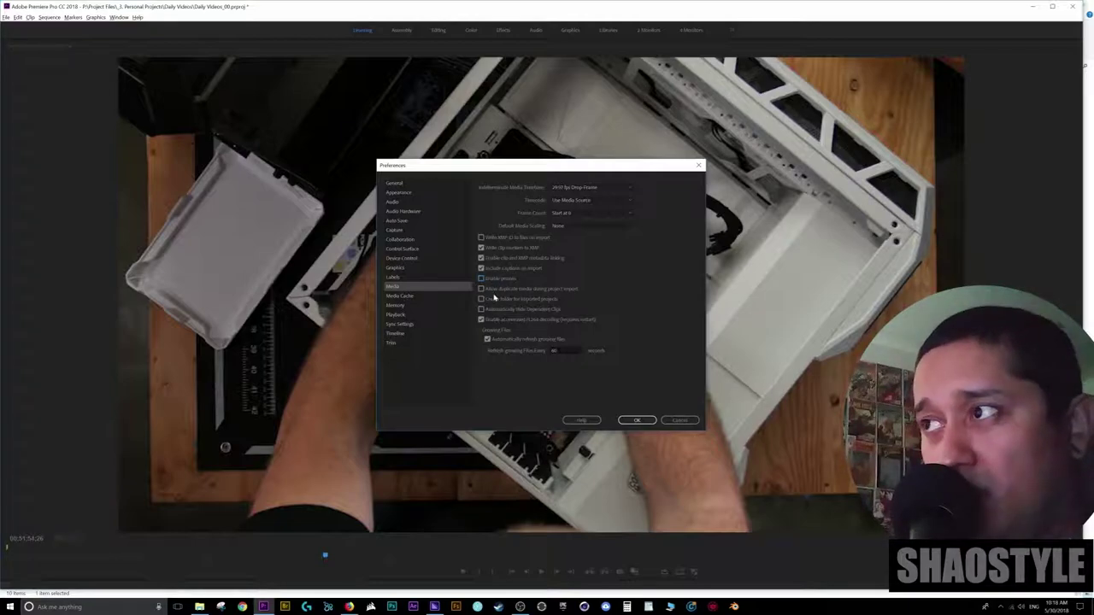
click(652, 419)
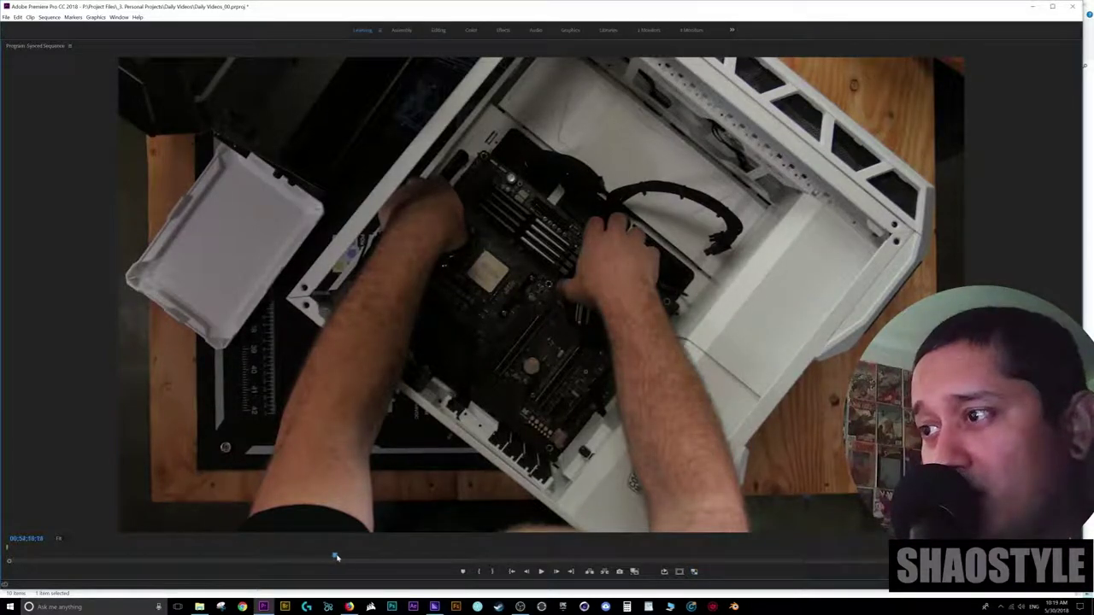
Scrub the sequence forward and back, then restore the normal editing layout
drag(334, 556, 36, 556)
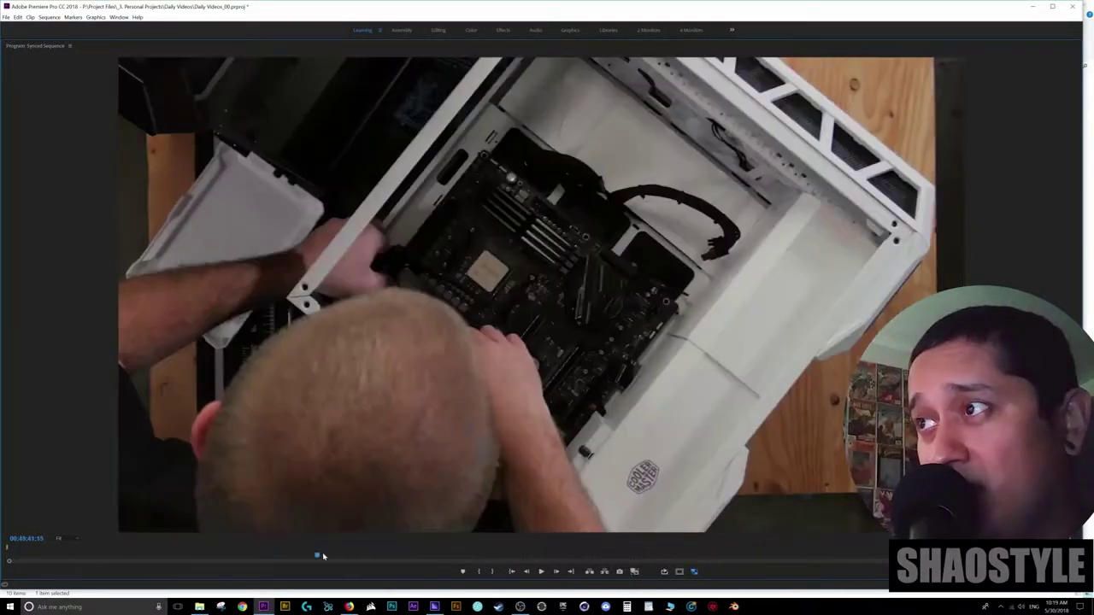
drag(323, 557, 289, 547)
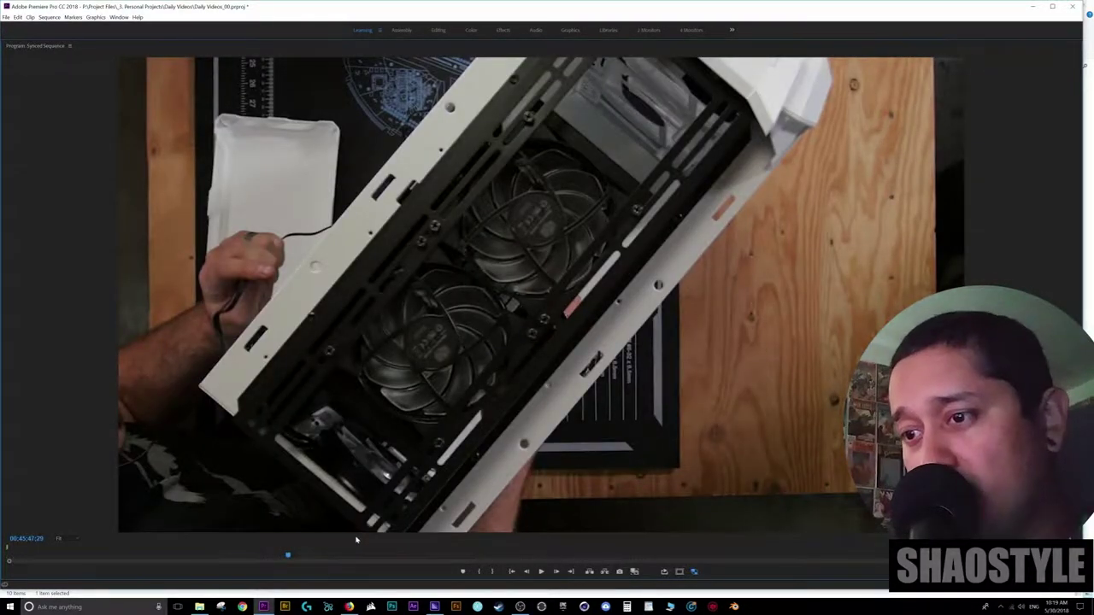
key(grave)
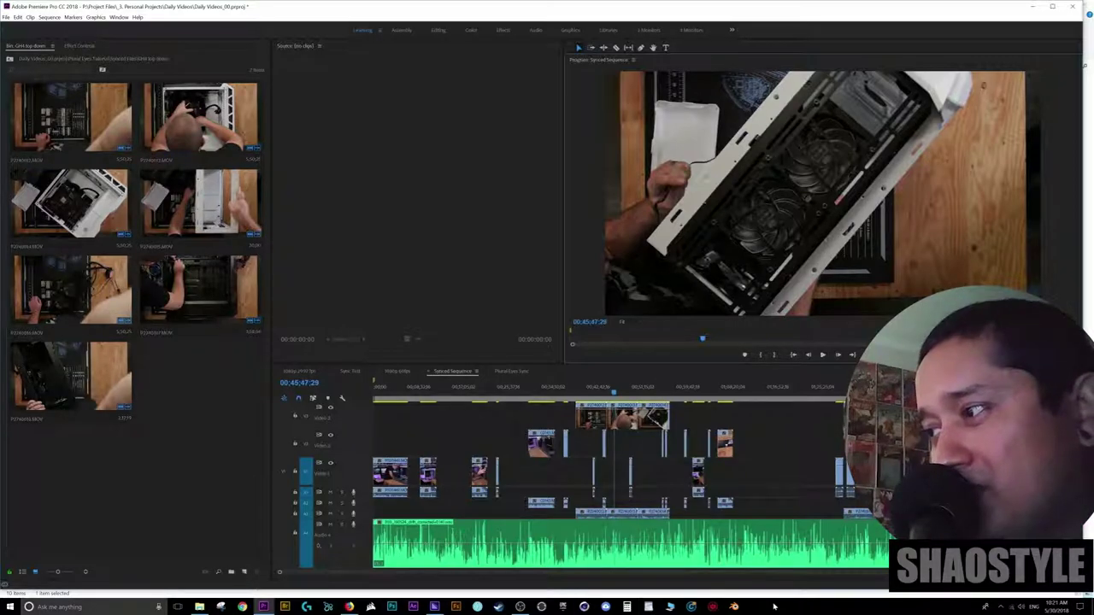
Open Task Manager and move it aside next to the Premiere window
key(ctrl+shift+Escape)
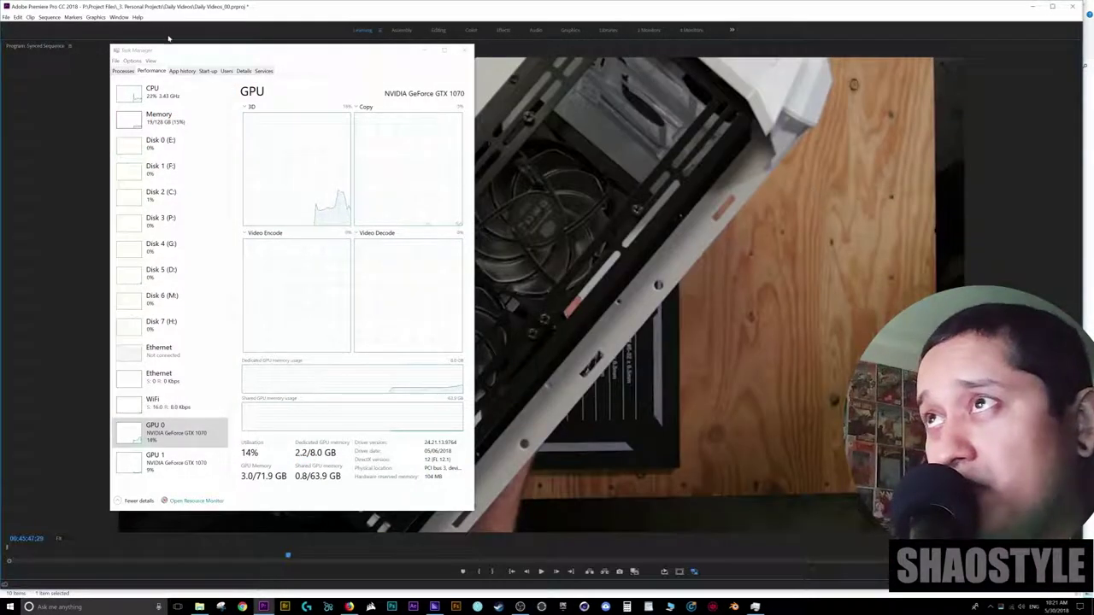
drag(224, 49, 826, 48)
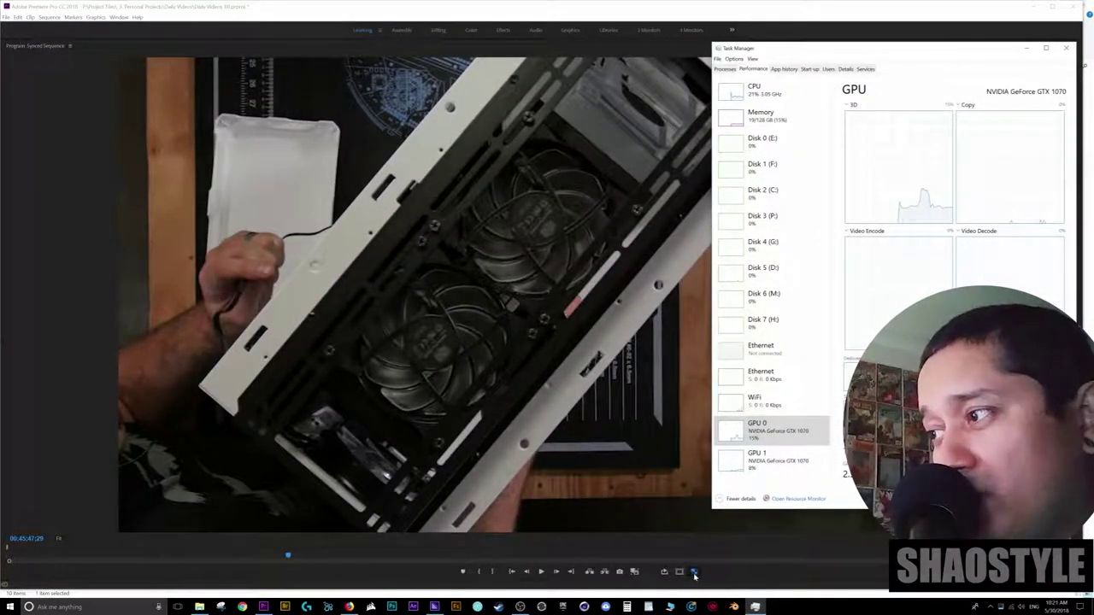
click(617, 382)
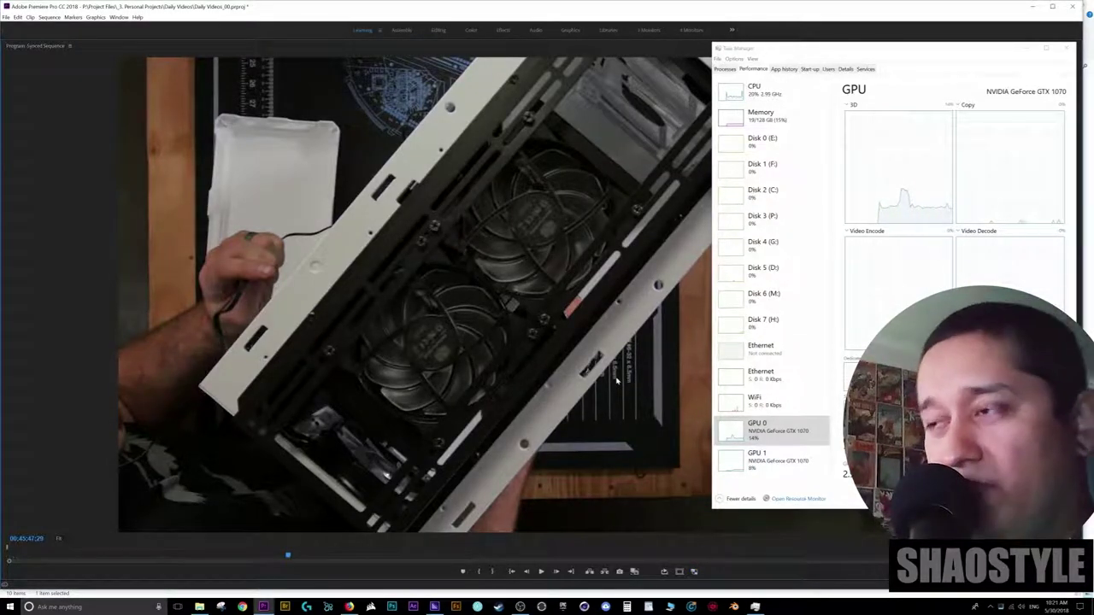
Watch CPU, then GPU 0 load while scrubbing the Premiere sequence
click(754, 89)
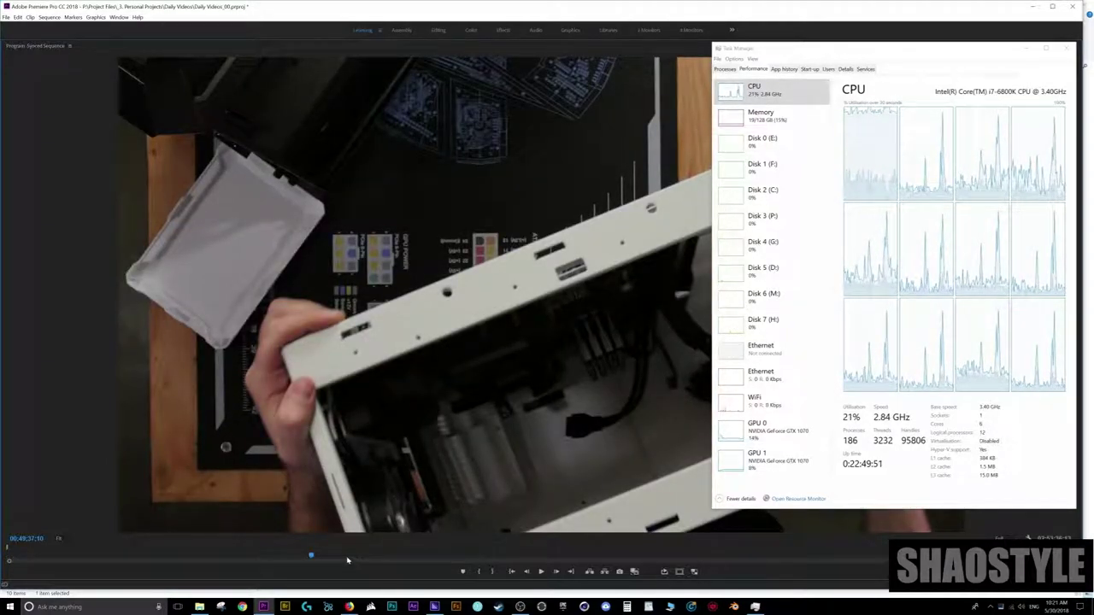
mouse_move(311, 555)
mouse_down()
mouse_move(359, 555)
mouse_move(260, 554)
mouse_up()
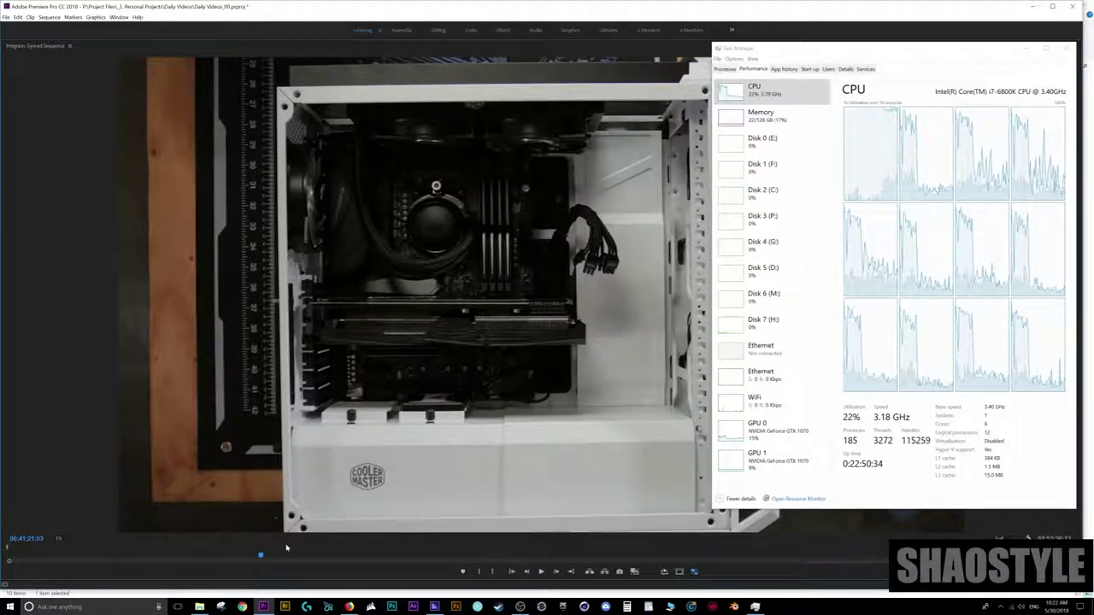
drag(262, 554, 271, 557)
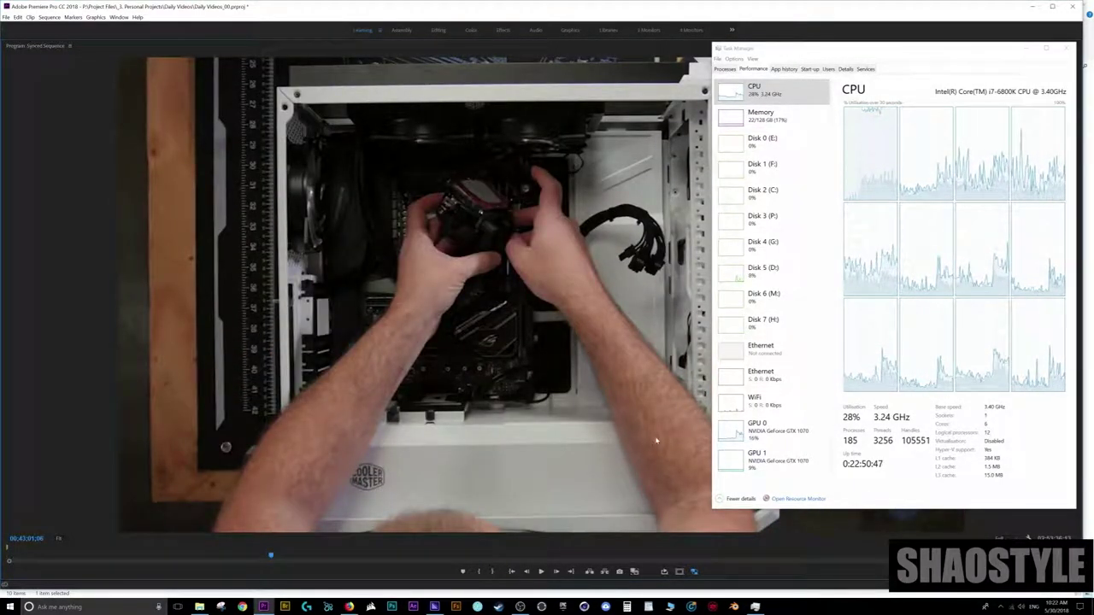
click(740, 436)
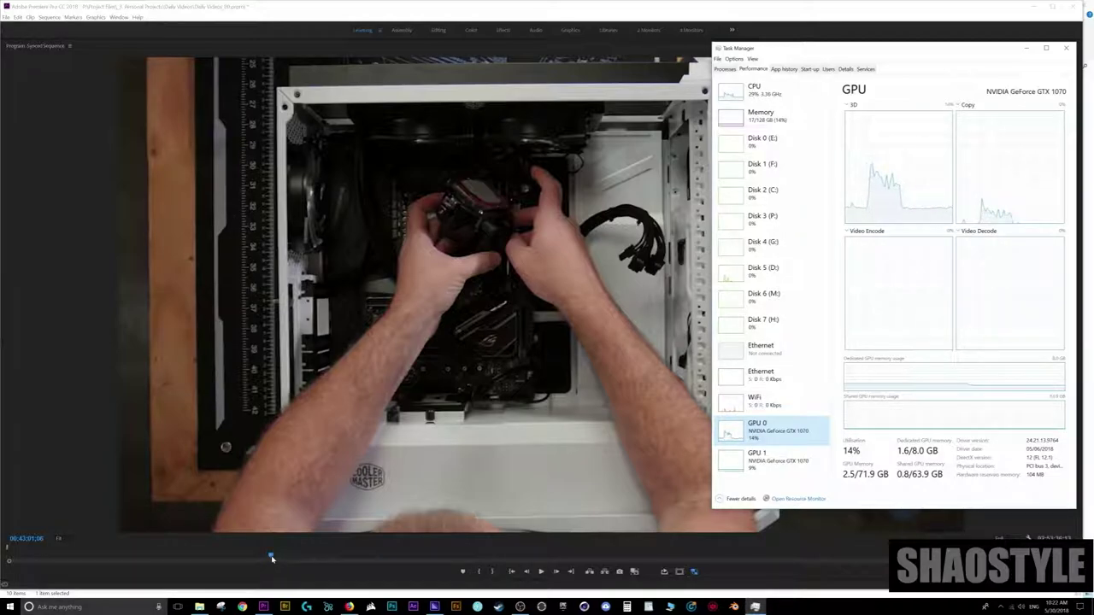
mouse_move(272, 557)
mouse_down()
mouse_move(293, 556)
mouse_move(242, 561)
mouse_move(274, 560)
mouse_up()
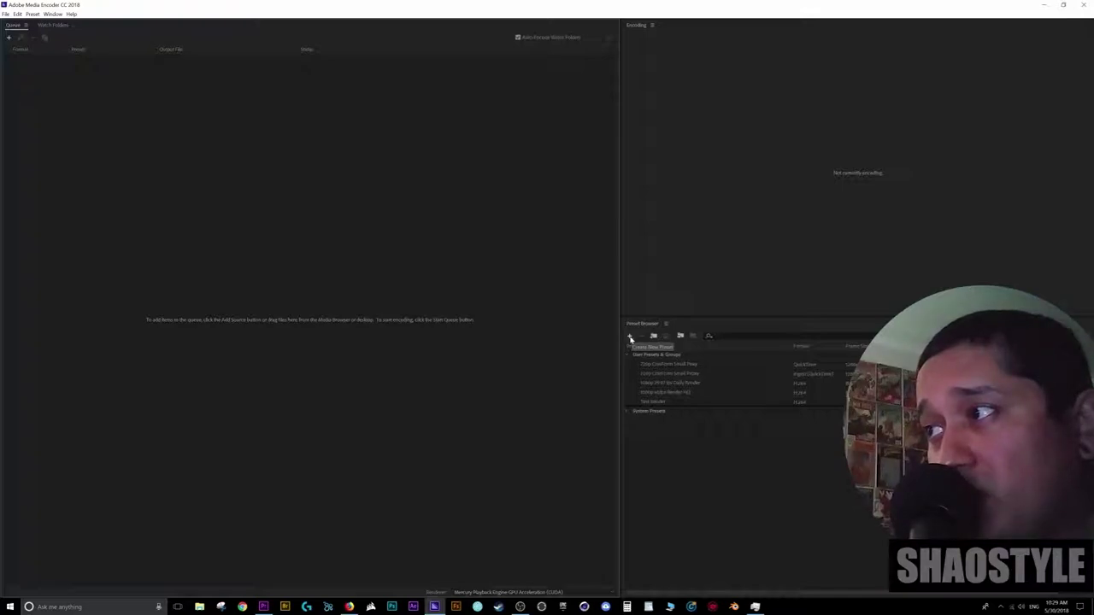
Create a new encoding preset from the Preset Browser's + menu
click(629, 338)
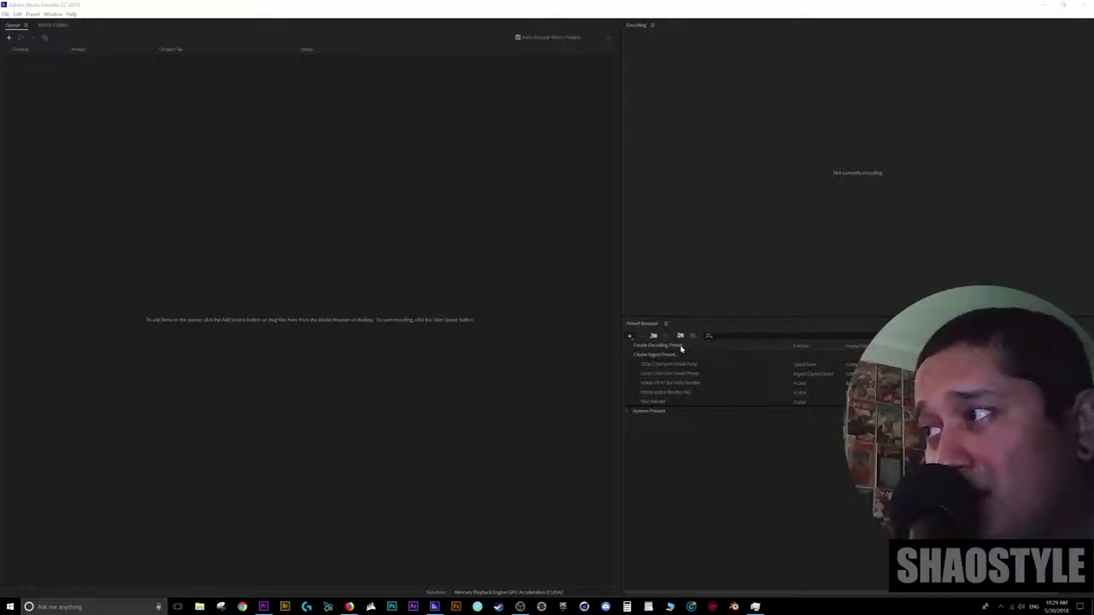
click(680, 347)
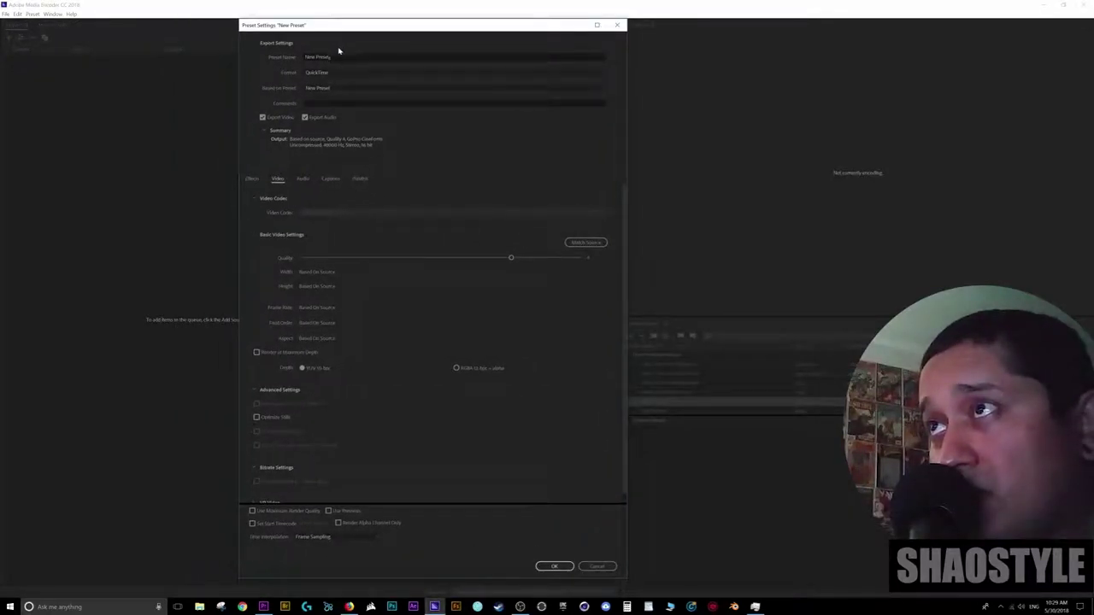
Rename the new preset from 'New Preset' to 'Tutorial Final'
click(344, 57)
drag(342, 61, 305, 65)
text(Tutorial)
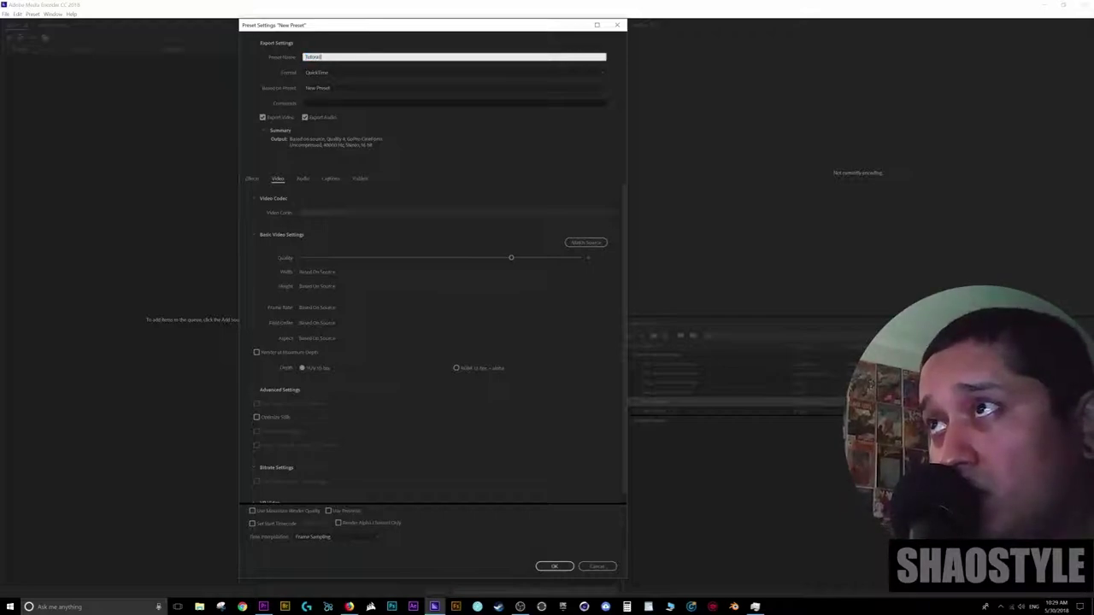
text( Final)
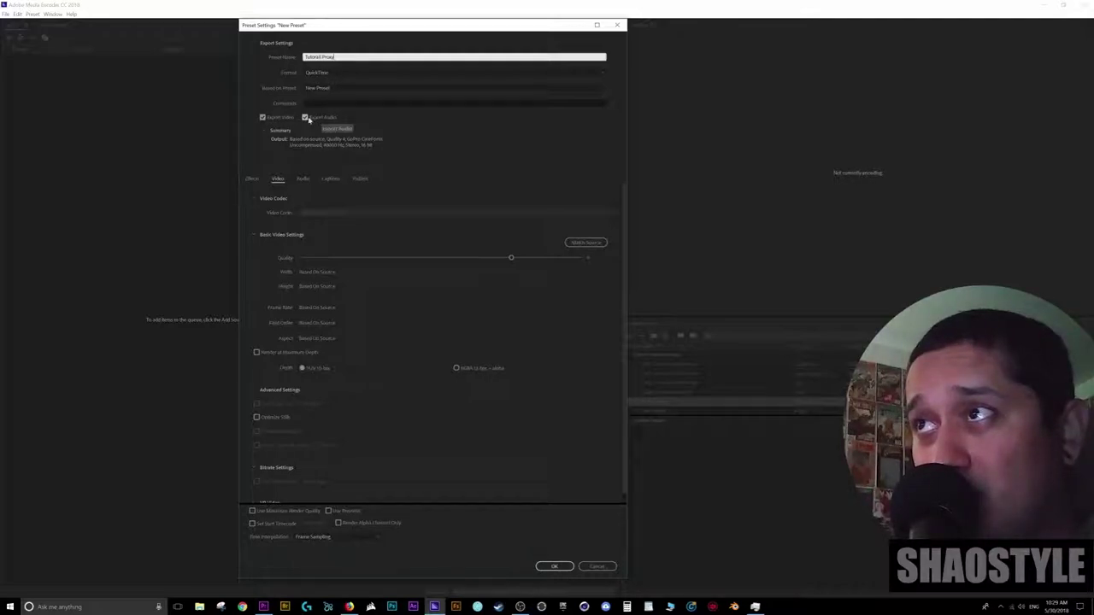
In the preset's Audio settings, change the sample size to 32 bit float
click(301, 181)
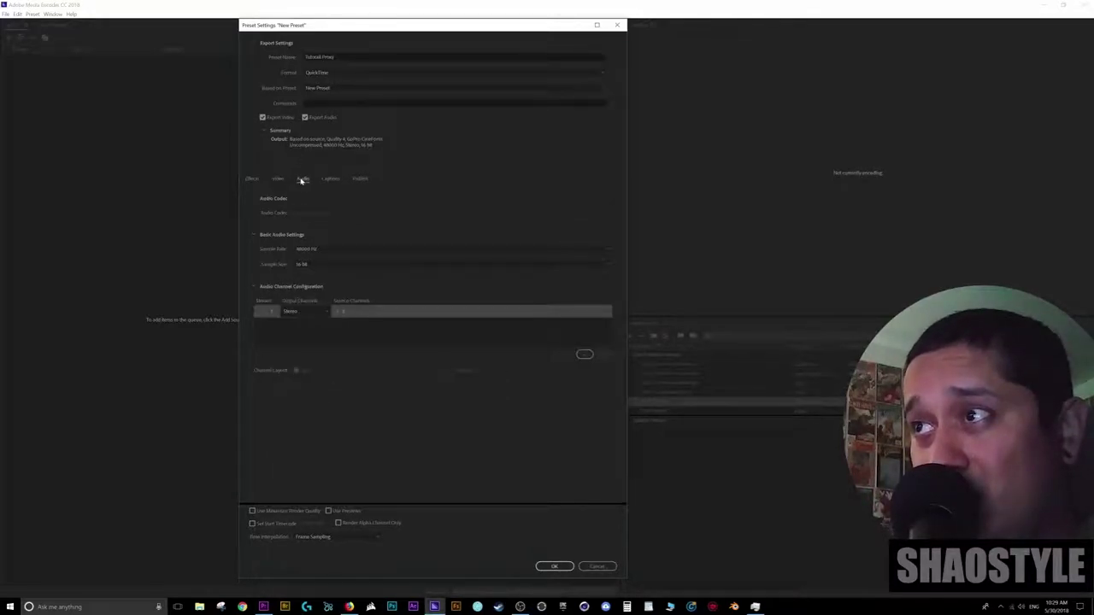
click(605, 267)
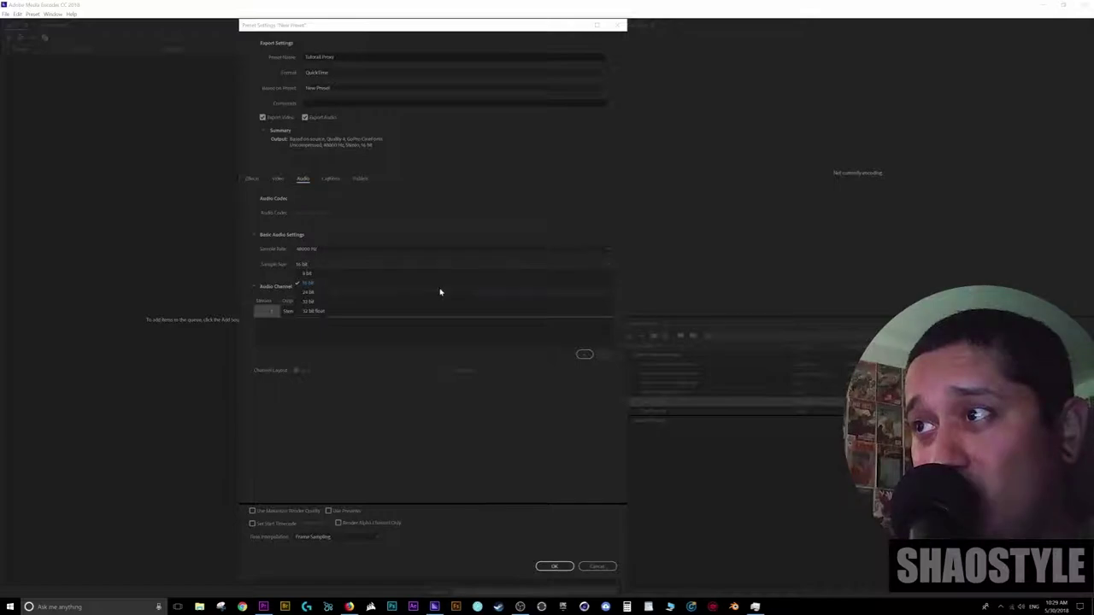
click(376, 312)
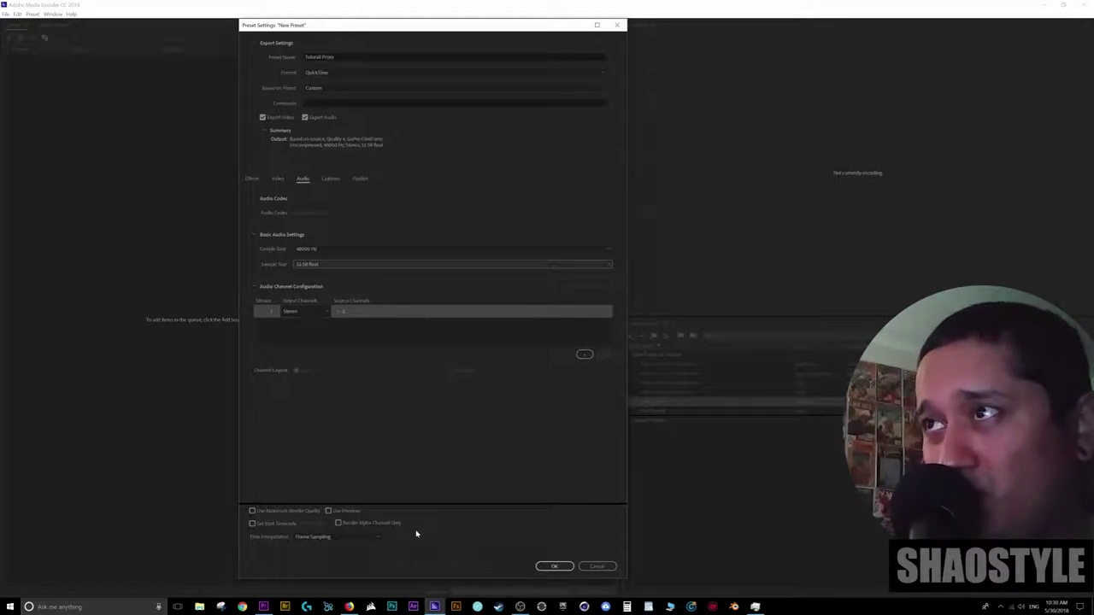
Switch the video codec to GoPro CineForm, drop quality to 1, and match source
click(278, 178)
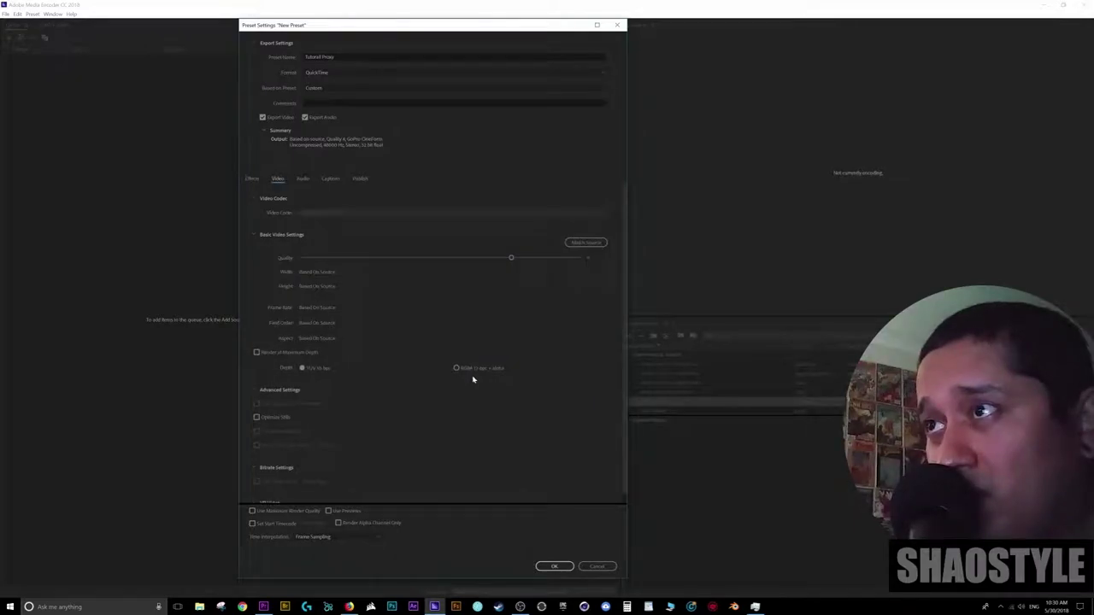
click(308, 213)
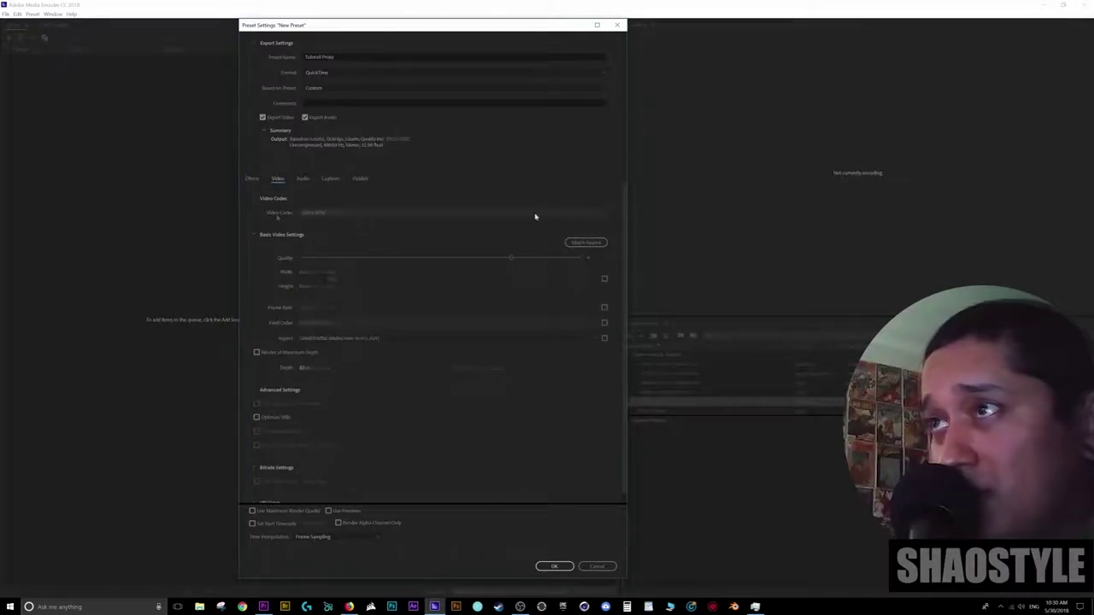
click(588, 213)
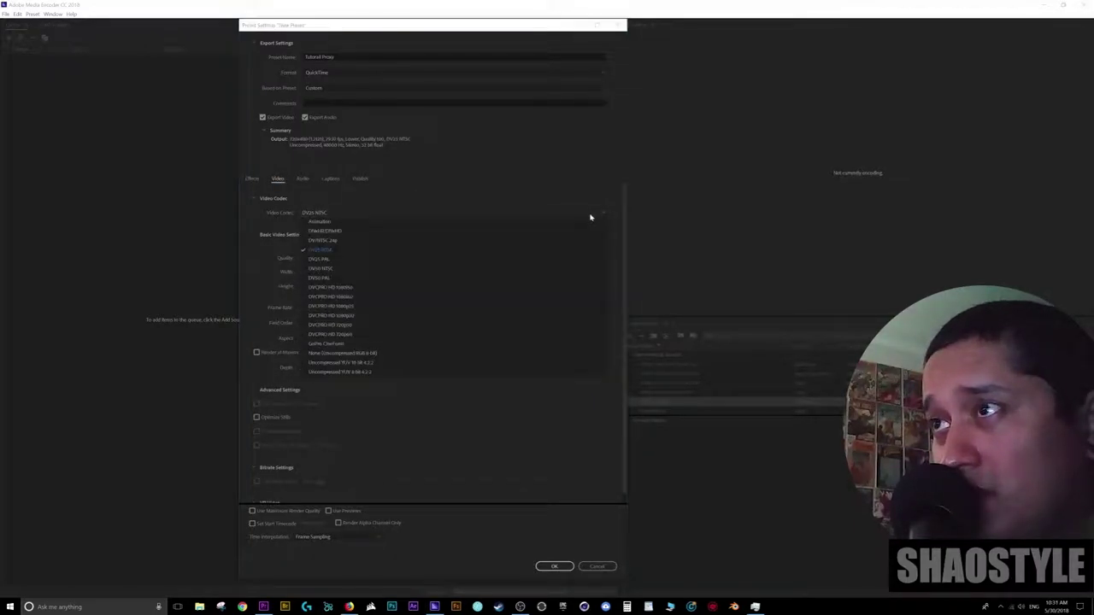
click(322, 344)
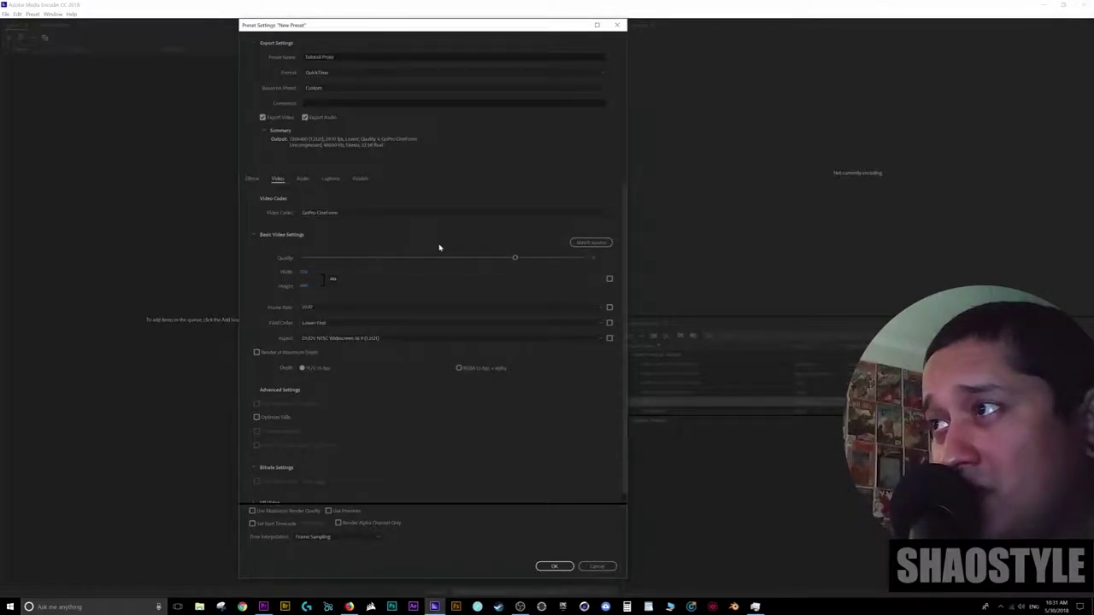
drag(514, 257, 235, 280)
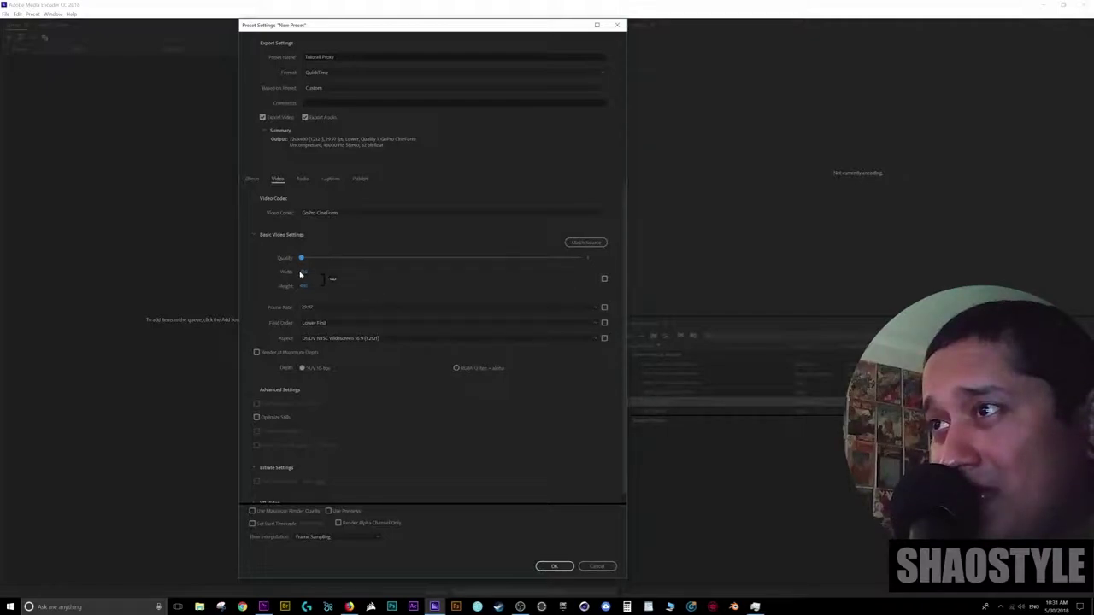
click(595, 245)
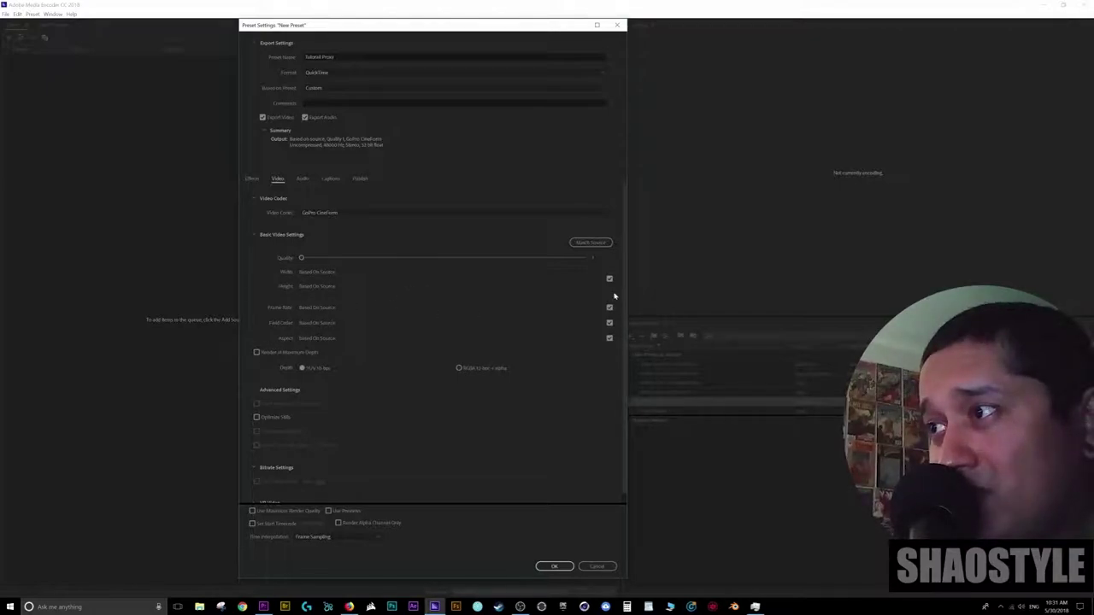
Name the preset '720p CineForm Proxy_00' and save it to the user preset list
click(453, 56)
text(720p CineForm Pr)
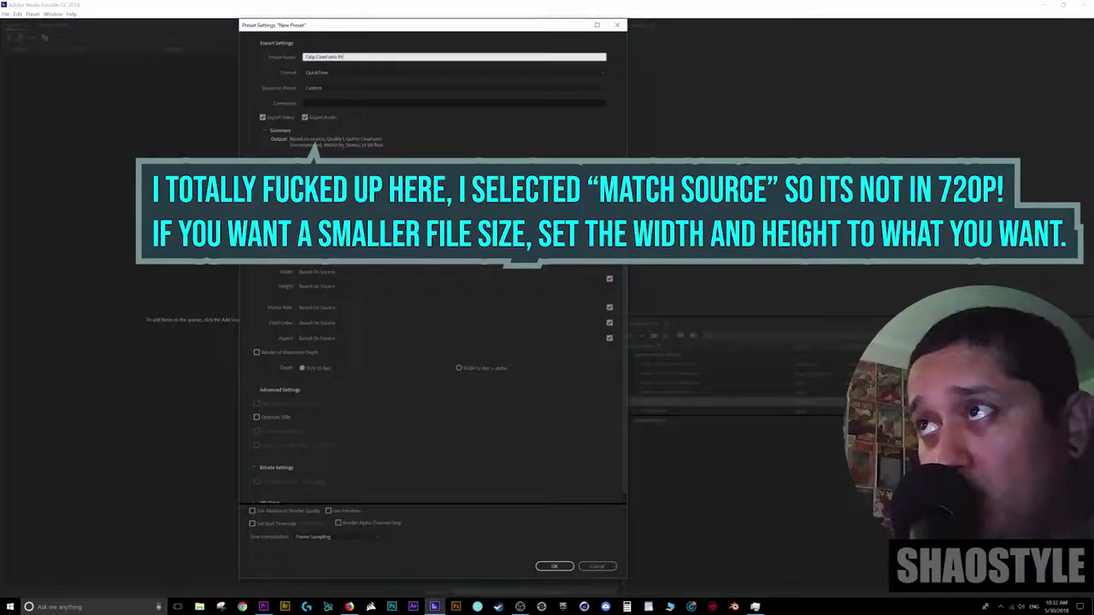
text(oxy_)
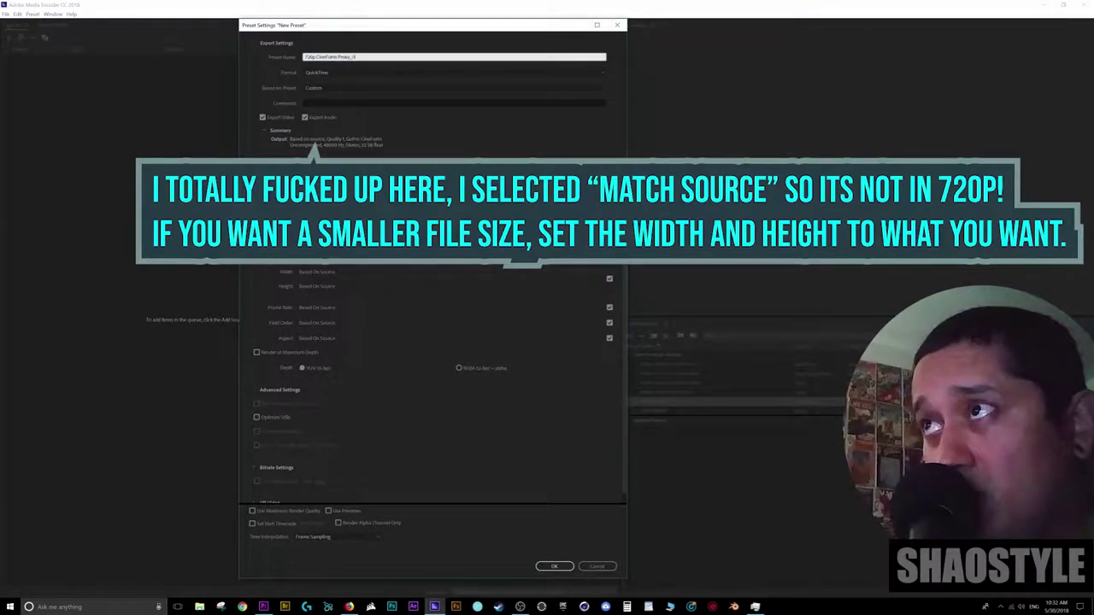
text(00)
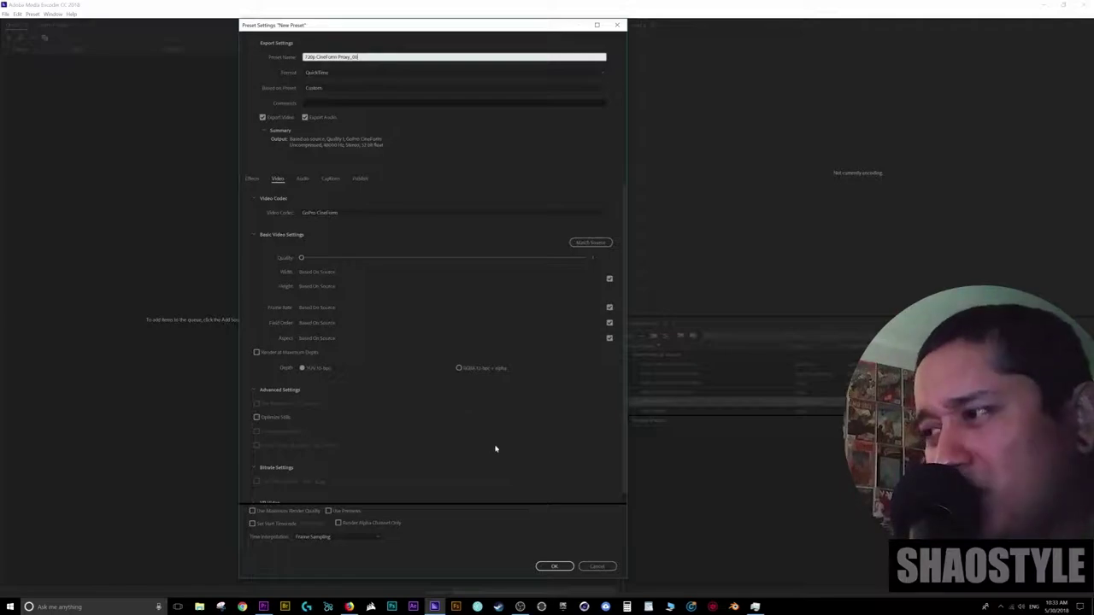
click(553, 567)
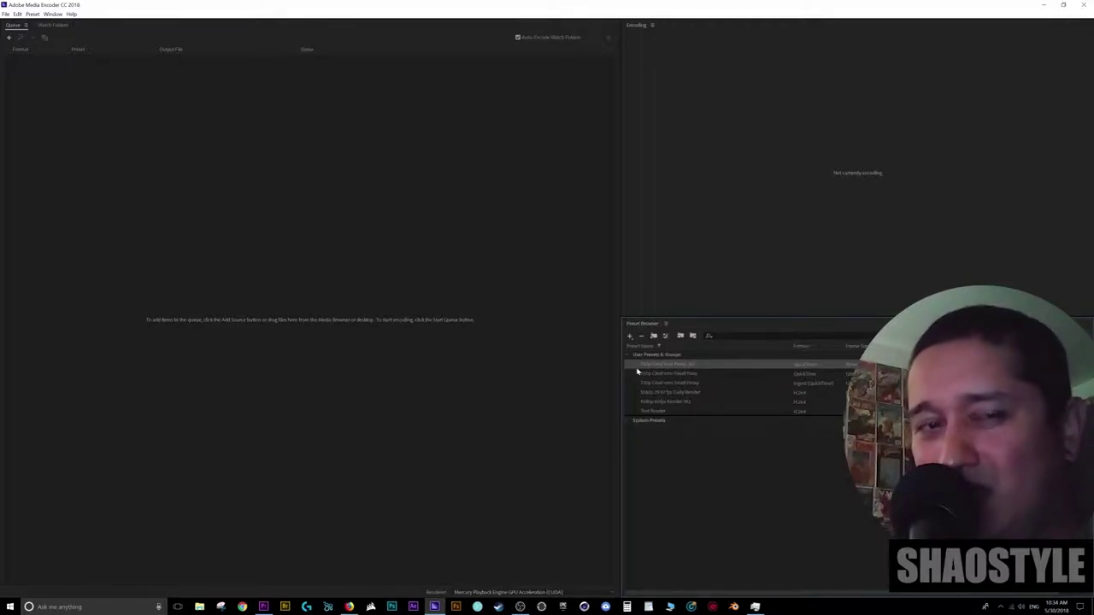
Create a new ingest preset from the Preset Browser and name it '720p CineForm Proxy_00'
click(630, 336)
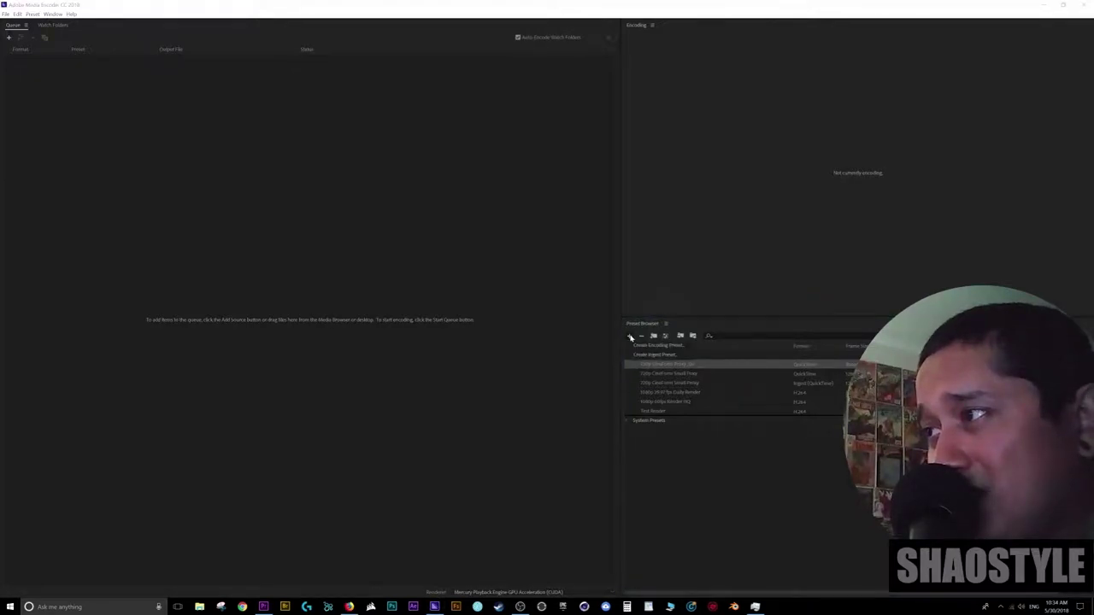
click(637, 355)
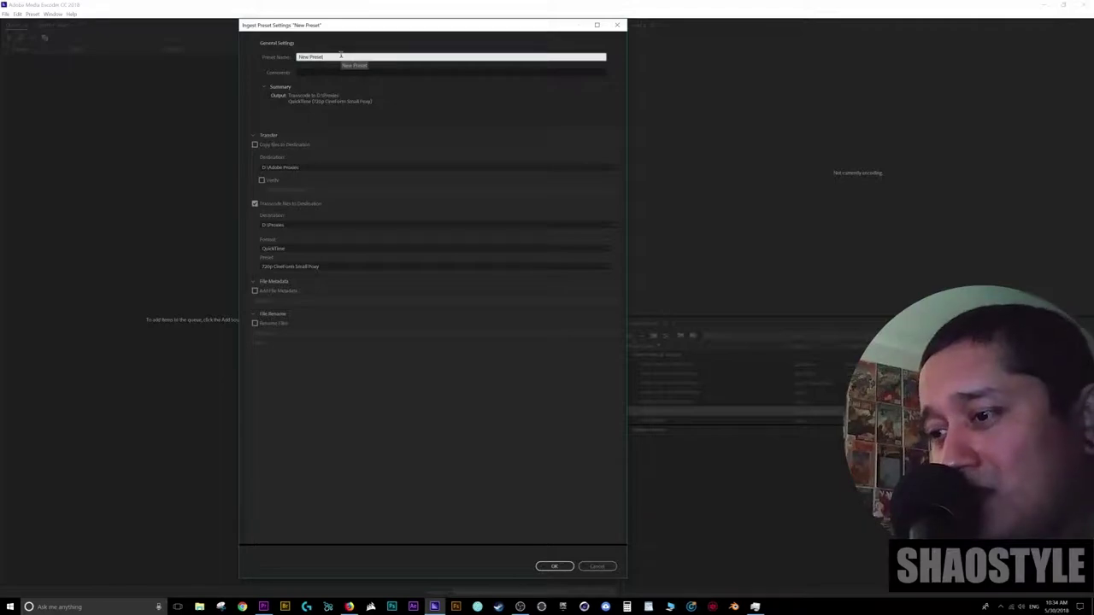
key(BackSpace)
key(BackSpace)
key(BackSpace)
key(BackSpace)
key(BackSpace)
key(BackSpace)
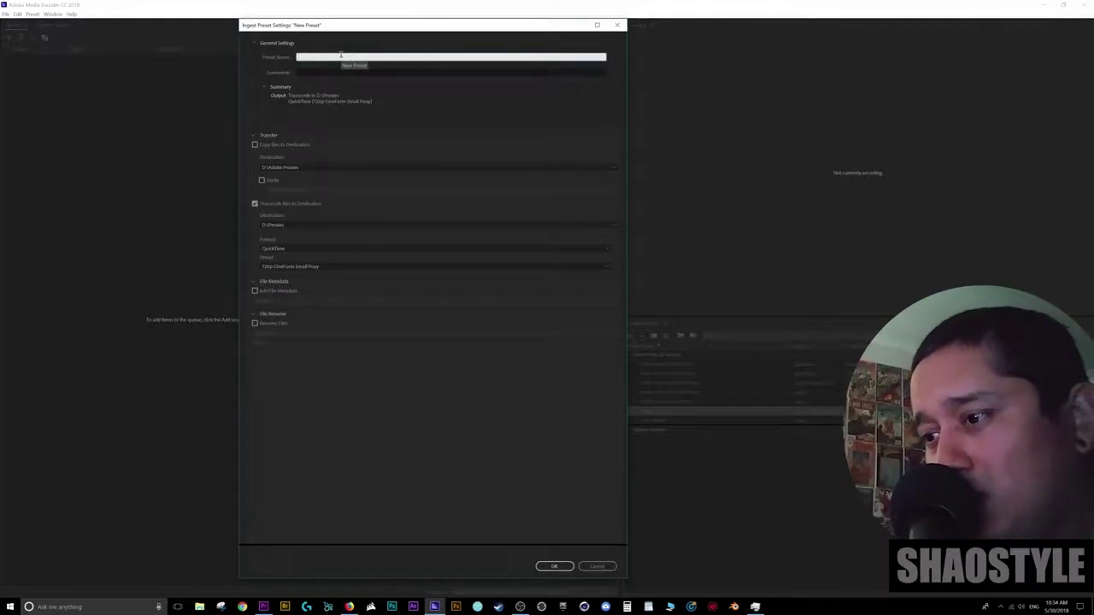
text(720p Proxies)
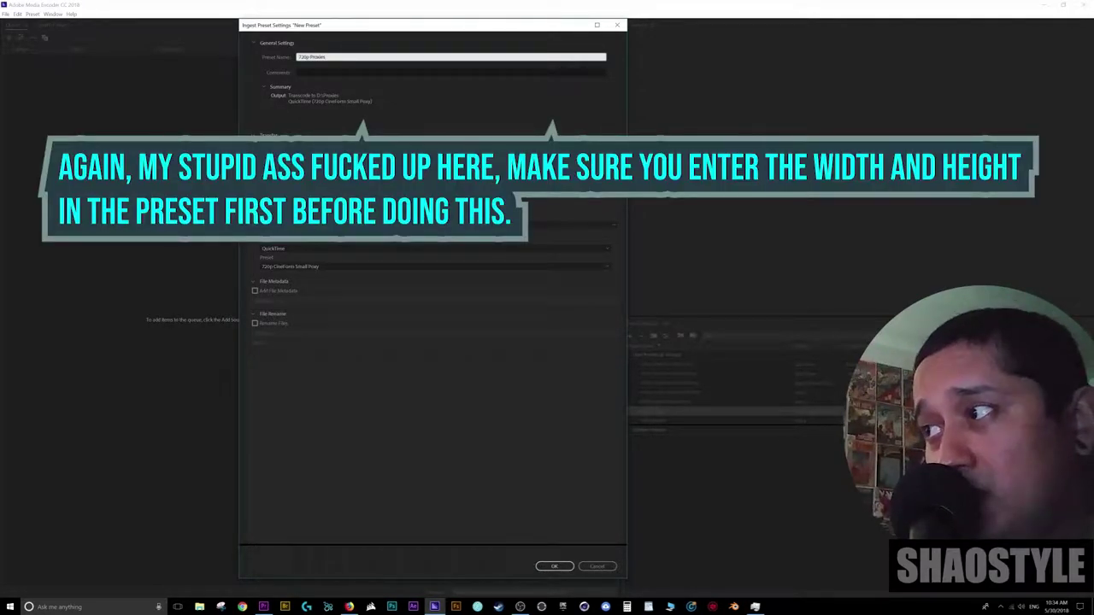
key(ctrl+a)
text(720p CineForm Proxy_)
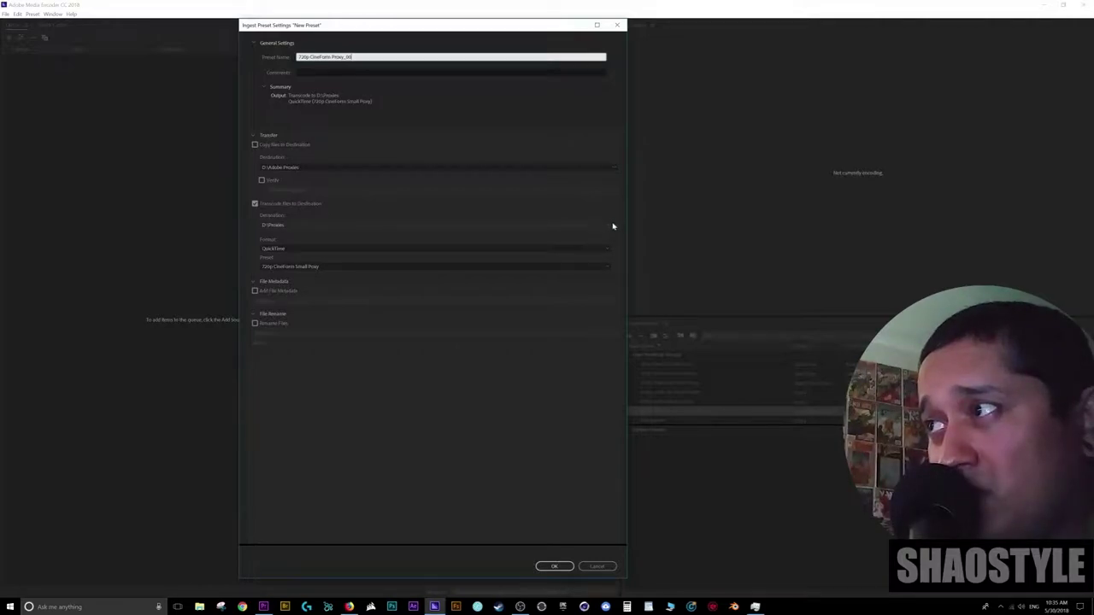
Set the transcode destination to the WDRed 720p Proxy Folder on drive D:
click(613, 225)
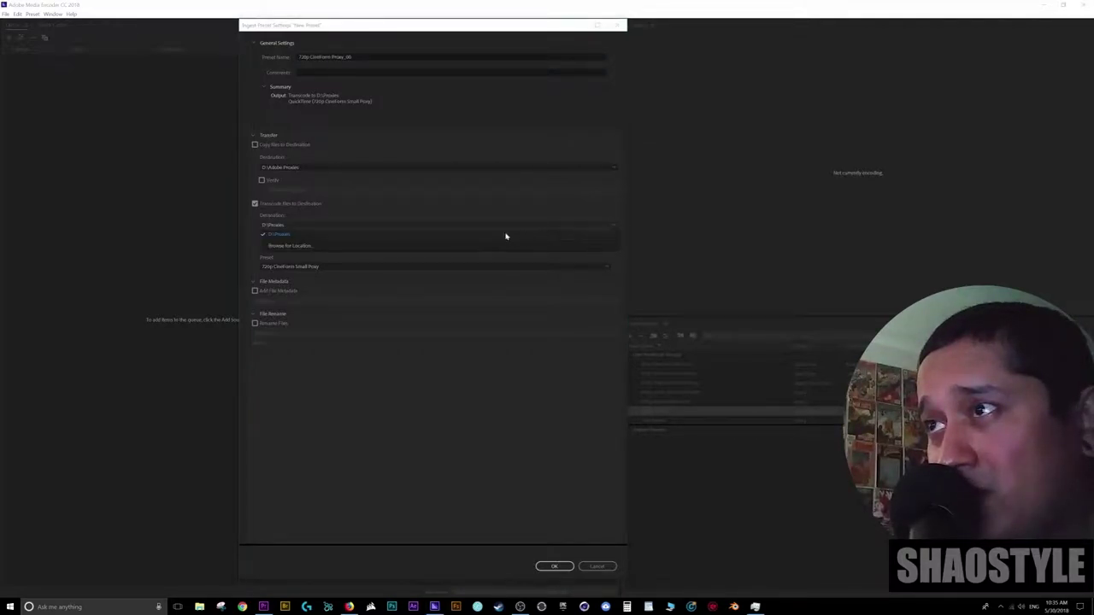
click(291, 247)
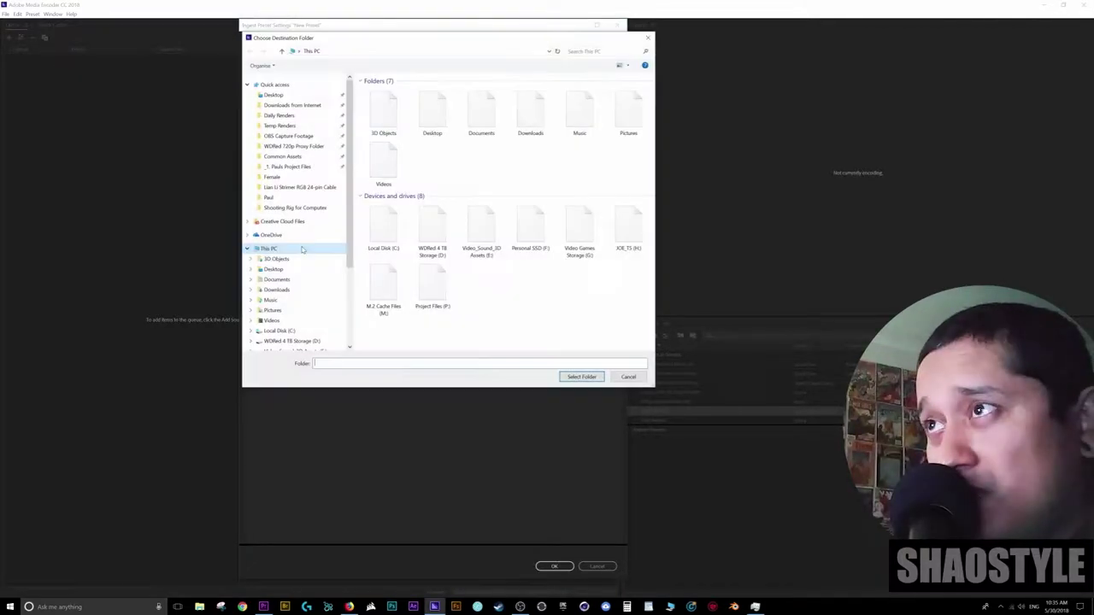
double_click(432, 233)
click(401, 163)
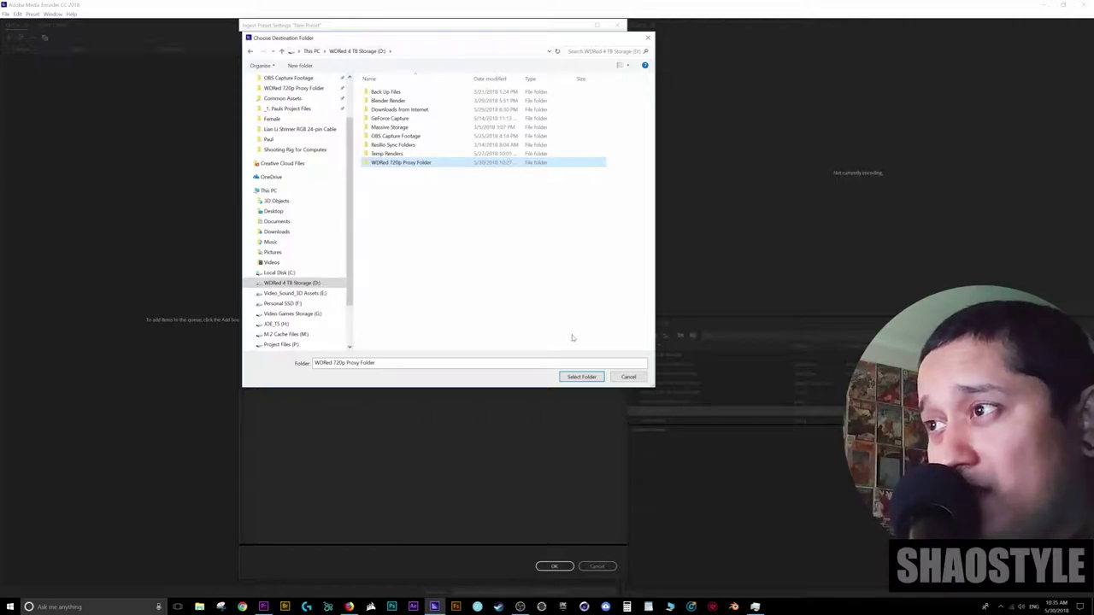
click(579, 377)
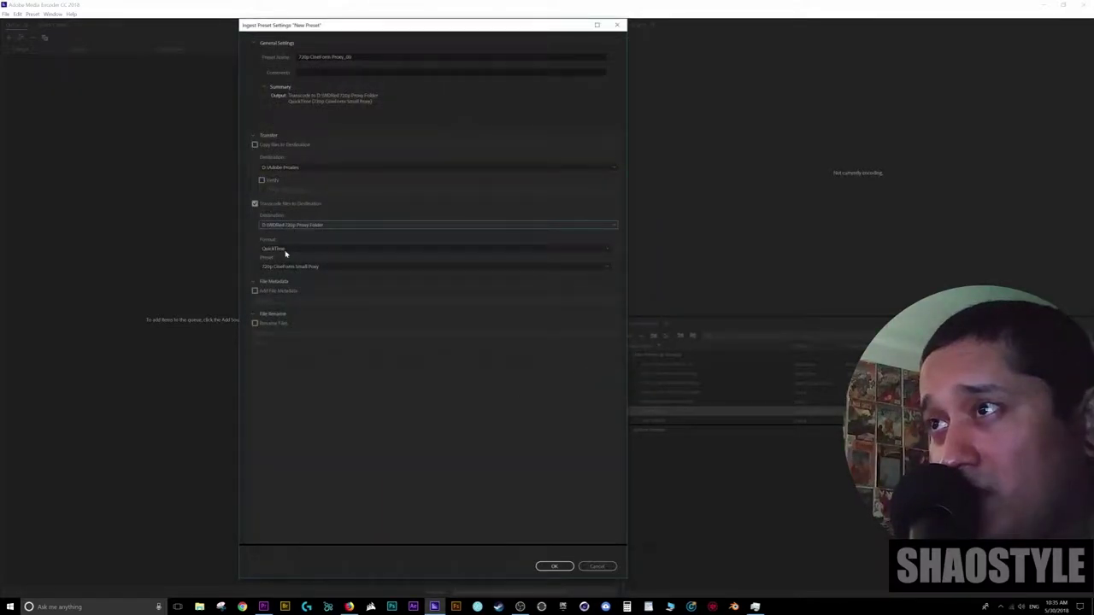
Choose 720p CineForm Proxy_00 as the transcode preset and save the ingest preset
click(607, 268)
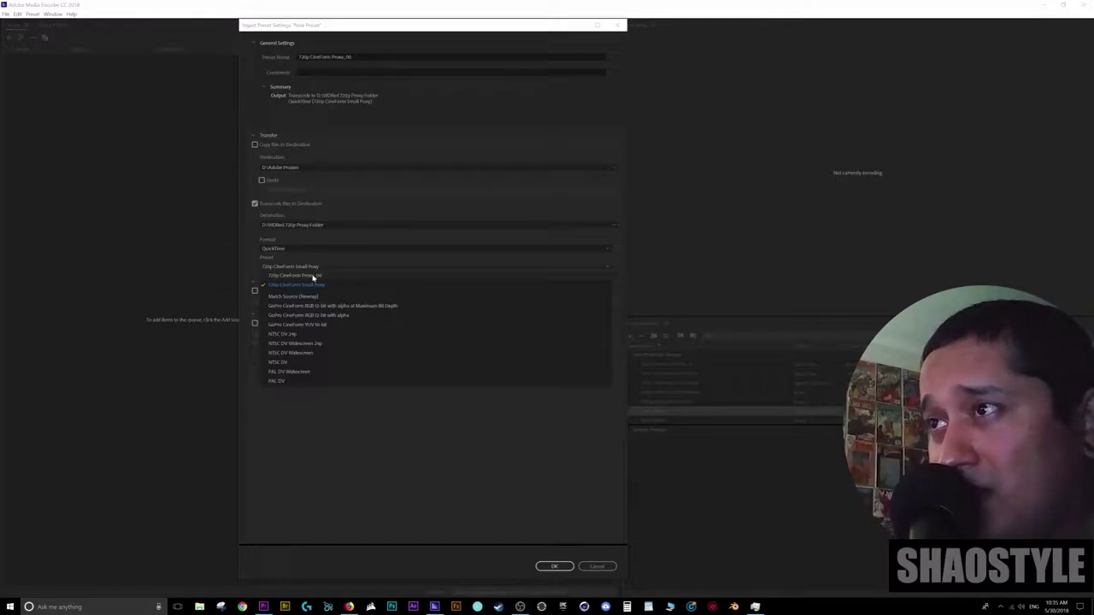
click(313, 276)
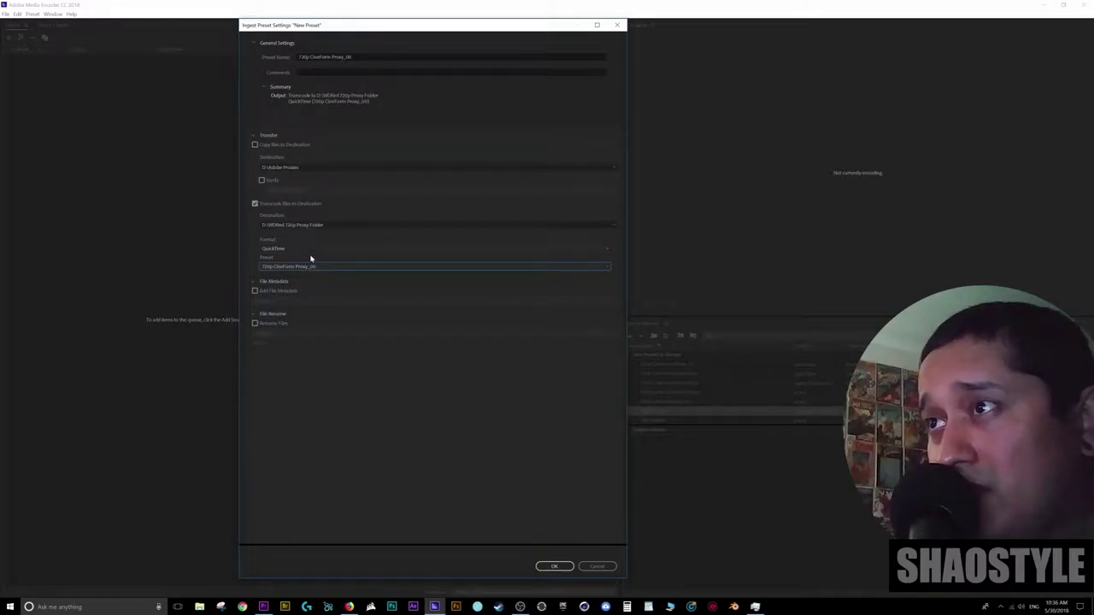
click(555, 566)
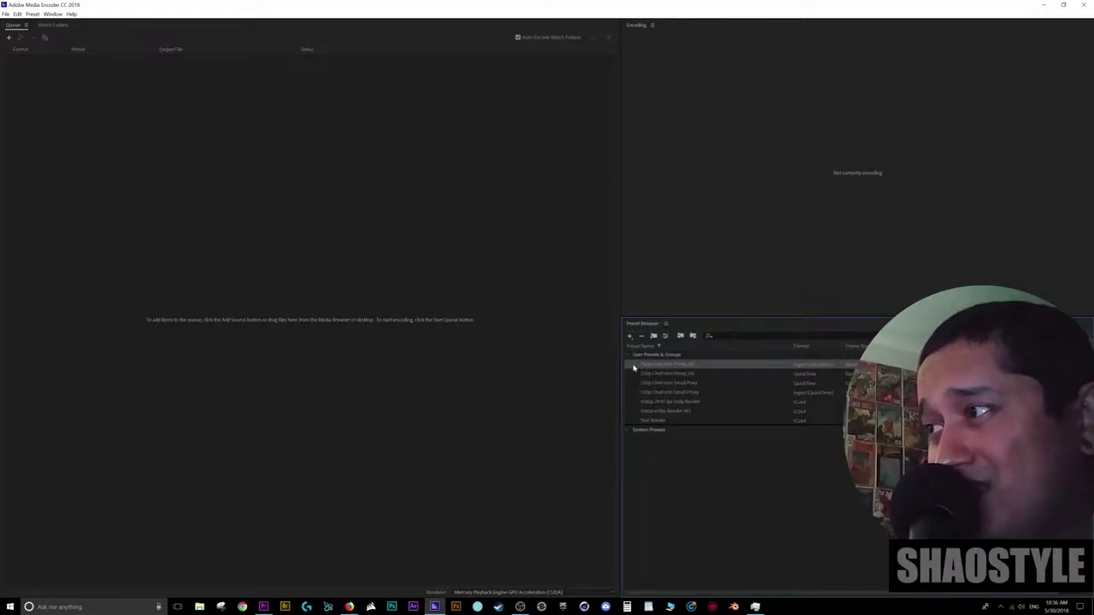
Export the 720p CineForm ingest preset as an .epr file to the desktop and reposition its icon
click(693, 338)
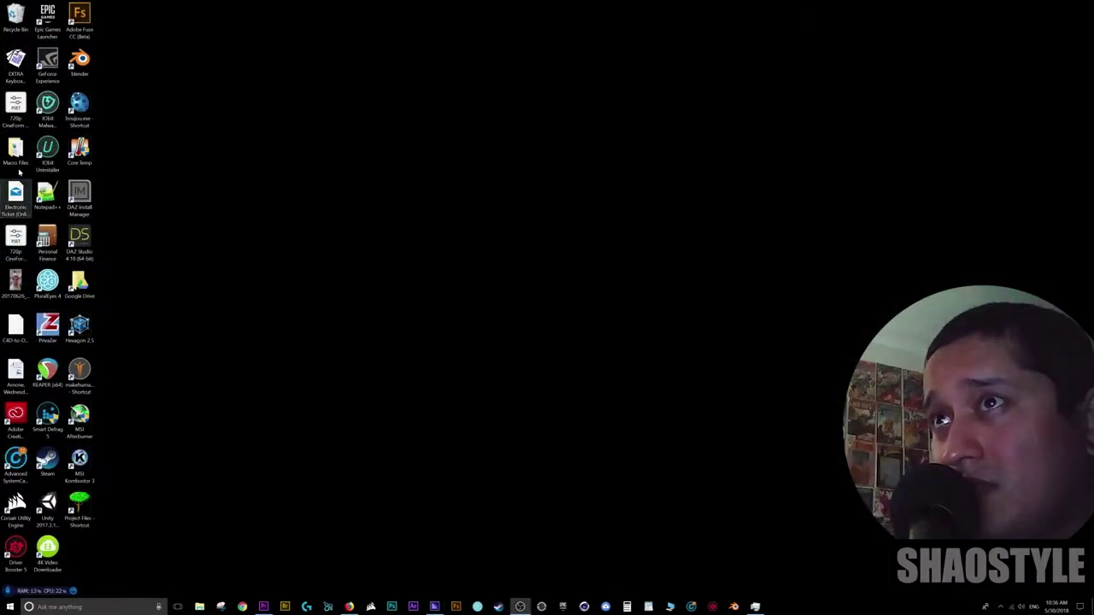
drag(16, 104, 383, 179)
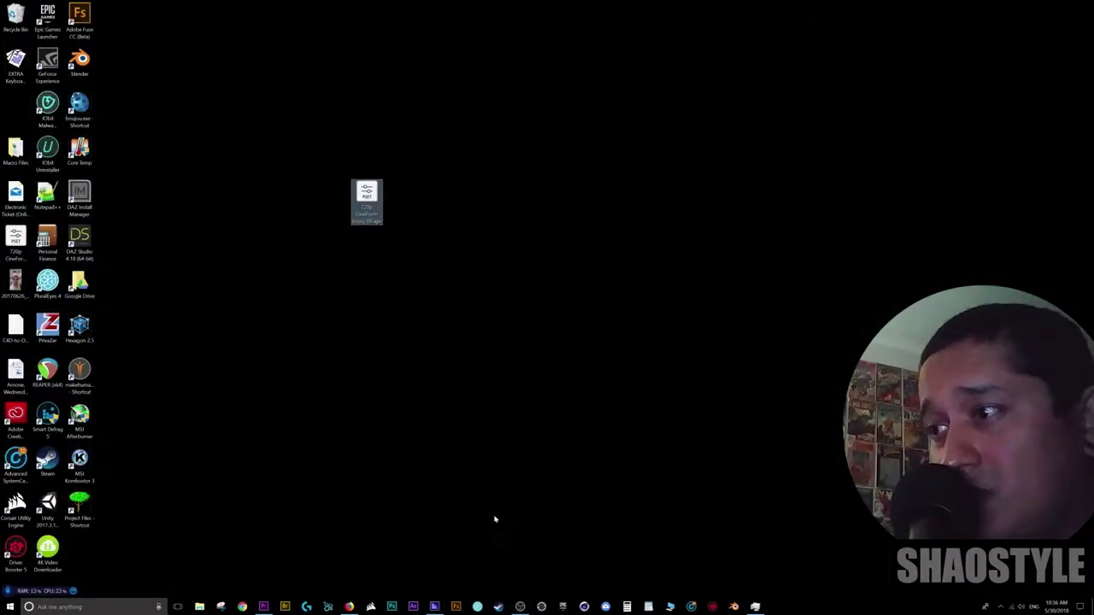
In Premiere Pro's project Ingest Settings, enable ingest with proxy creation as the action
click(263, 606)
click(6, 14)
mouse_move(109, 272)
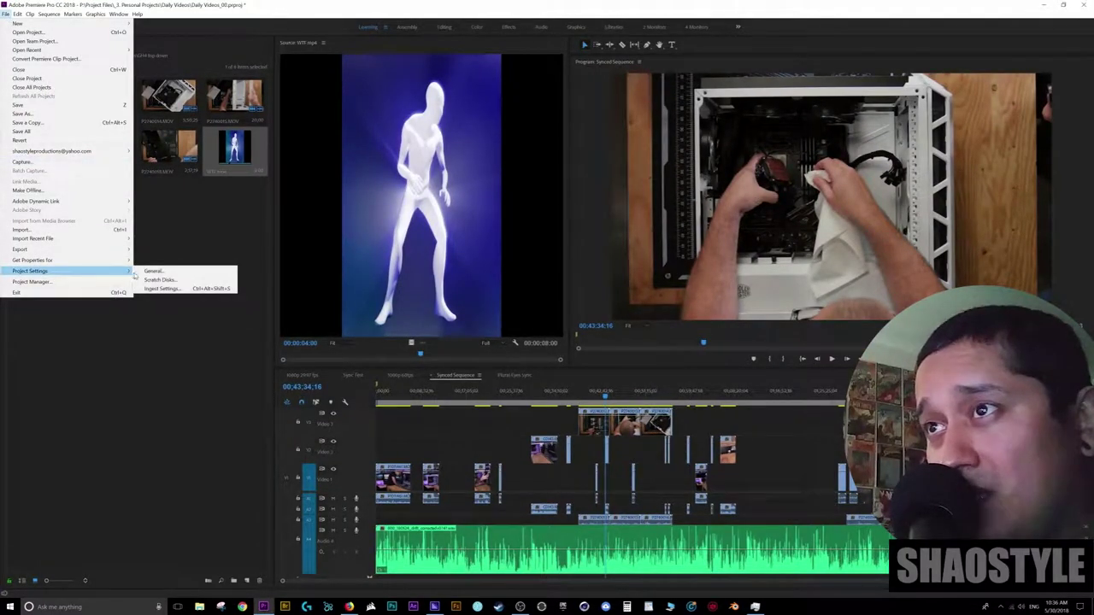
click(156, 289)
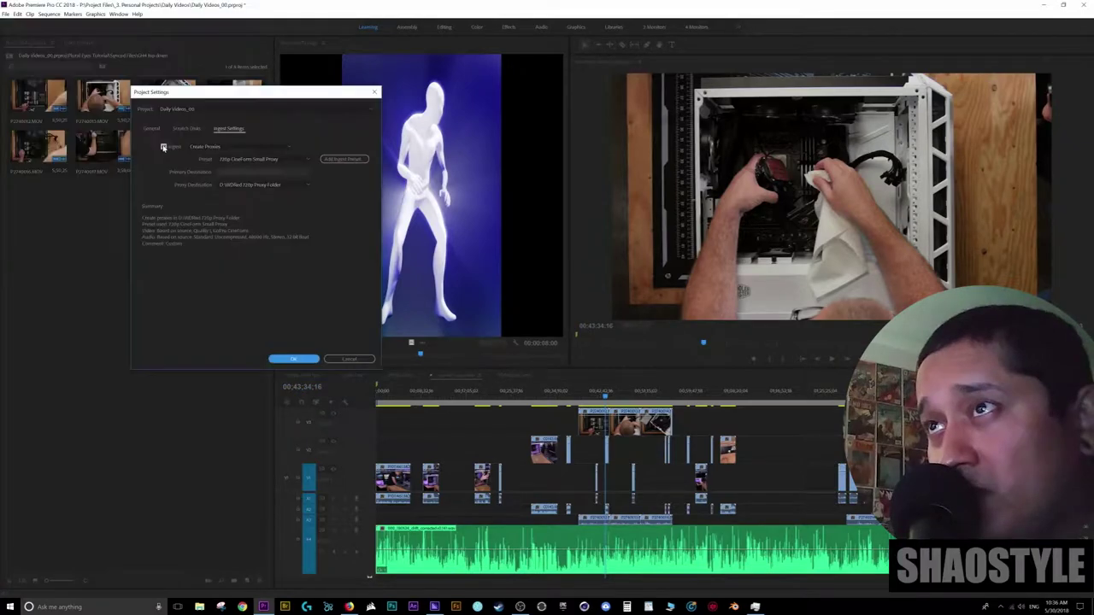
click(164, 147)
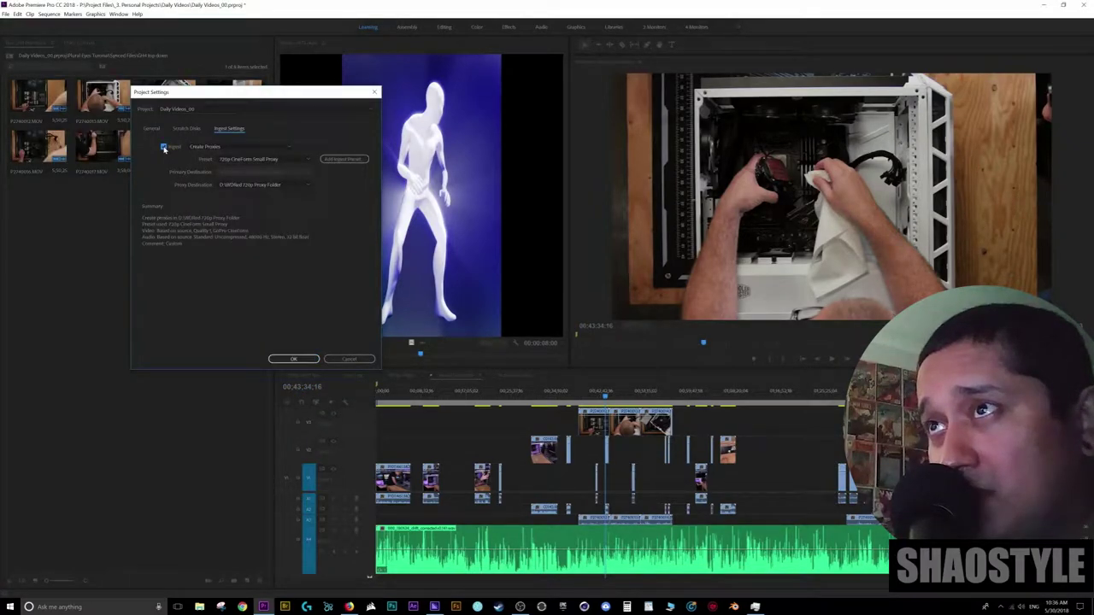
click(263, 147)
click(209, 175)
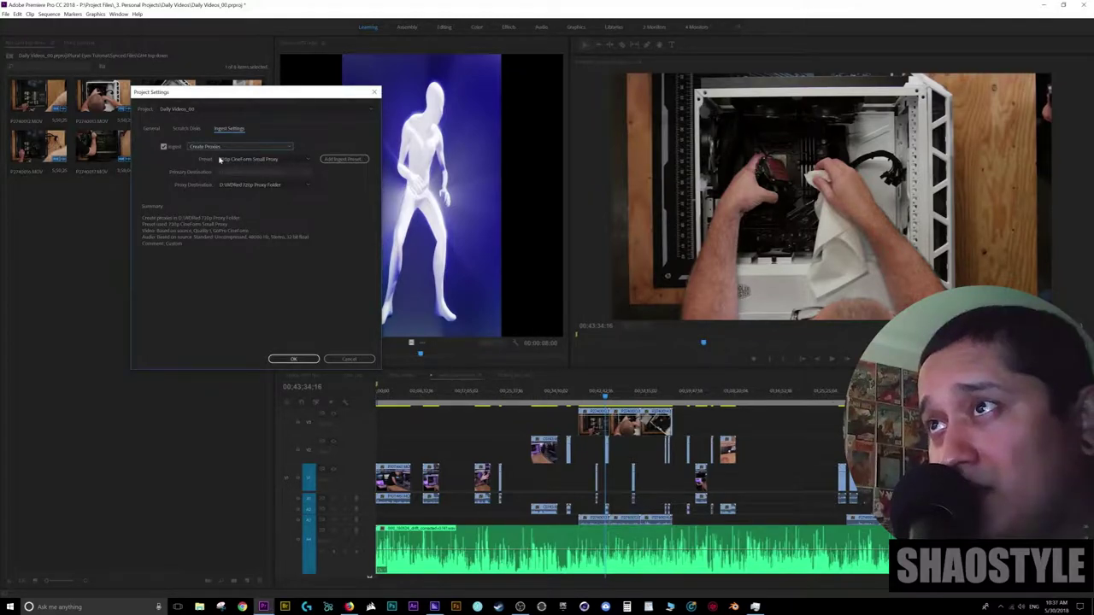
Add the desktop 720p CineForm Proxy_00.epr preset and keep the 720p proxy folder as destination
click(345, 160)
click(35, 255)
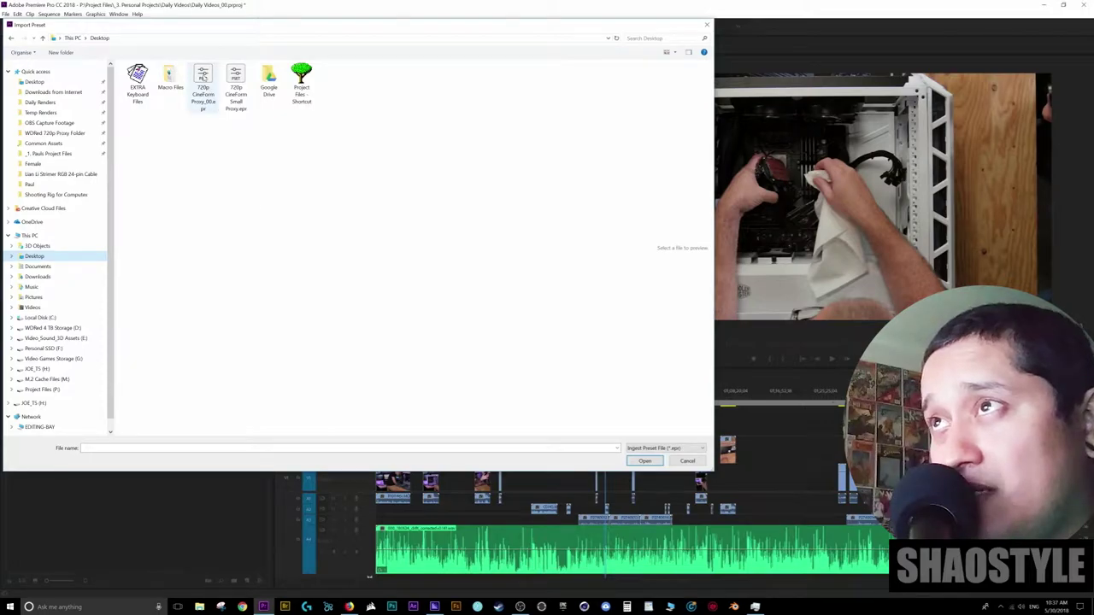
click(202, 83)
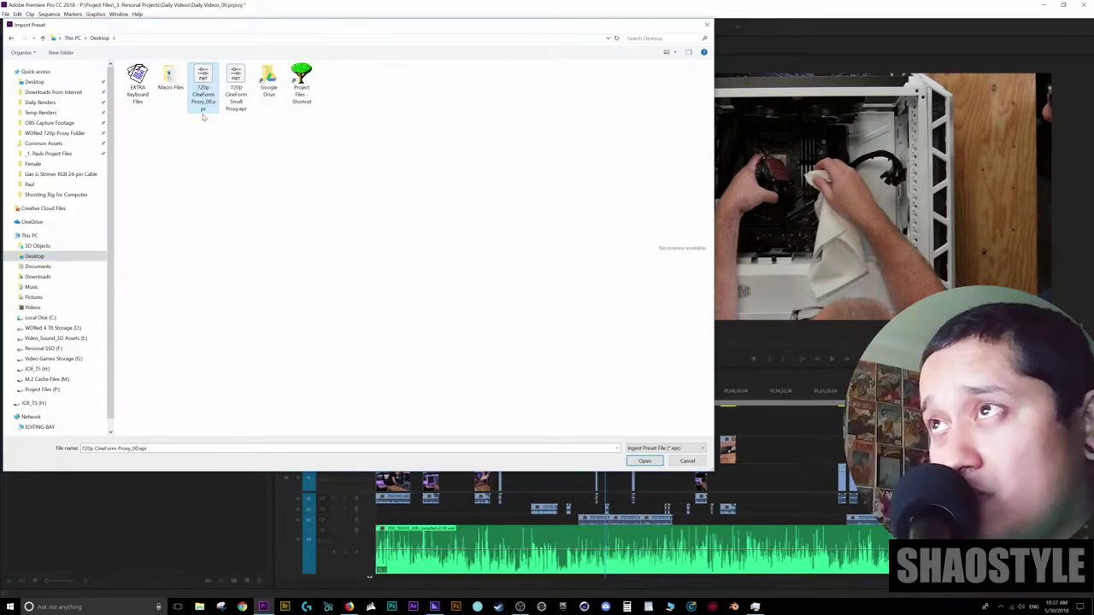
double_click(202, 113)
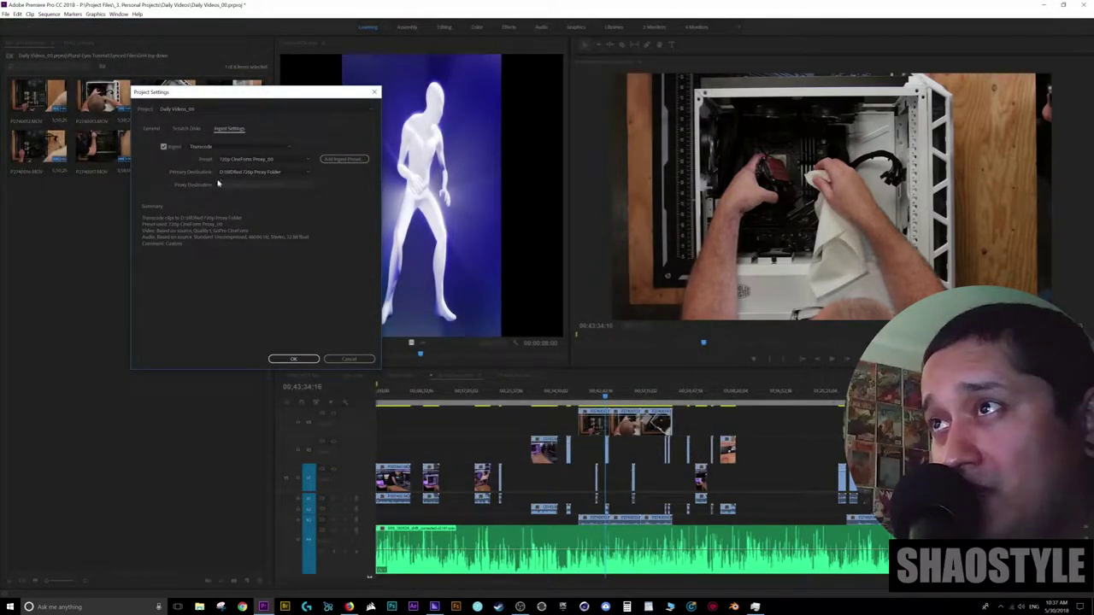
click(310, 174)
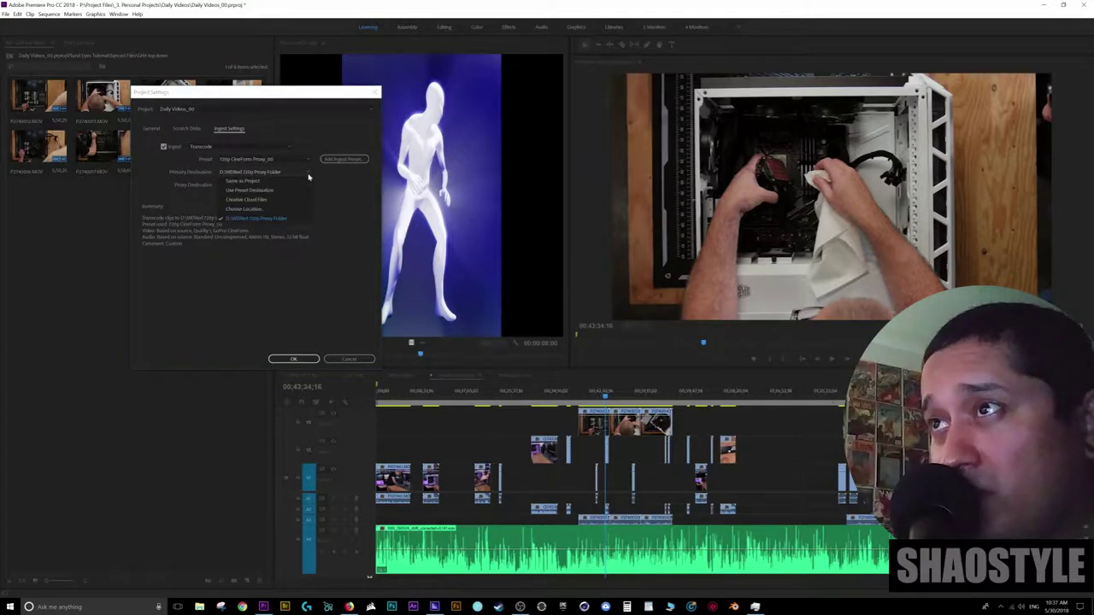
click(262, 220)
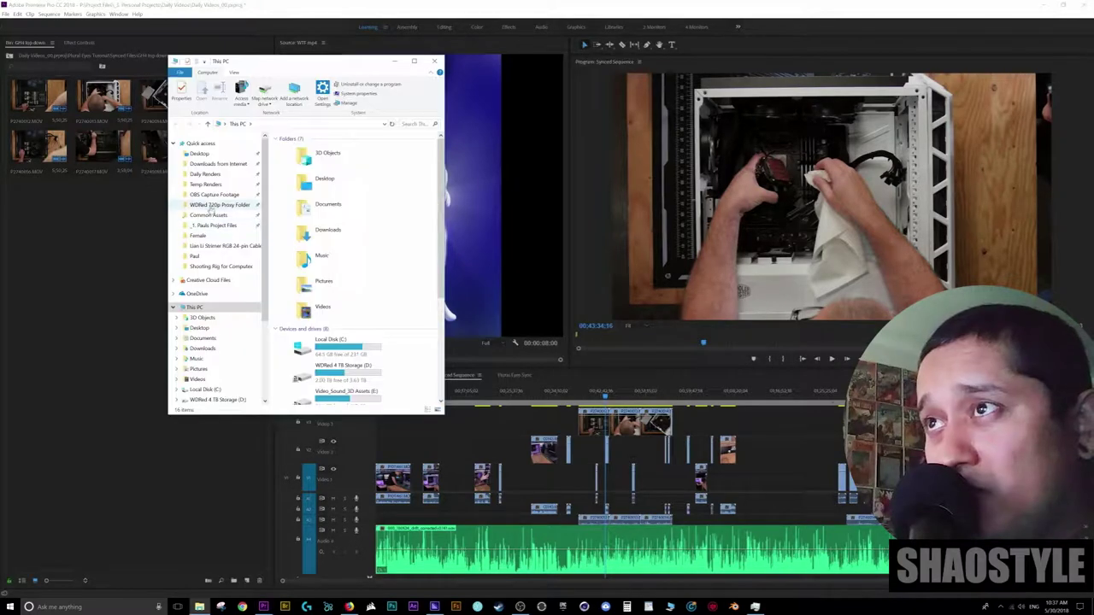
Bring Falling Diamond from Daily Renders into the project and check its transcode in Media Encoder
click(205, 173)
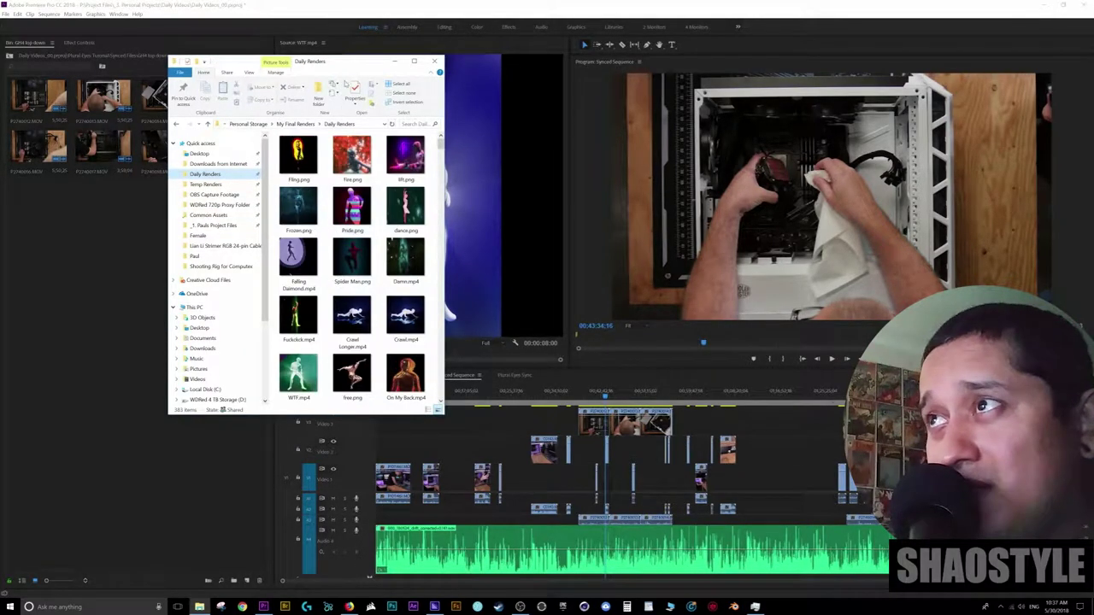
drag(347, 62, 461, 105)
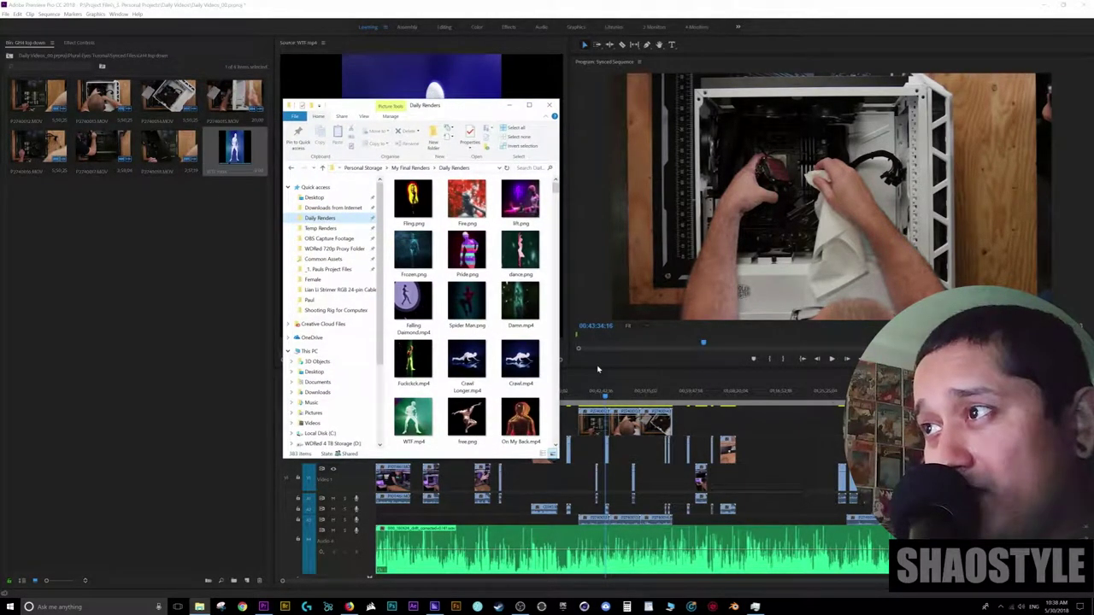
click(435, 607)
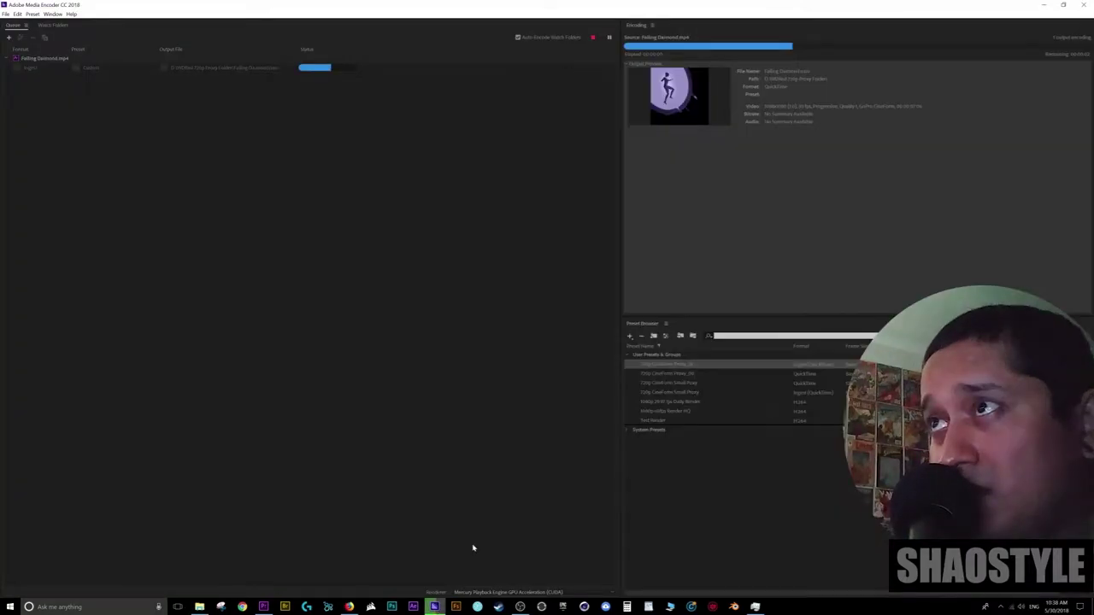
click(263, 607)
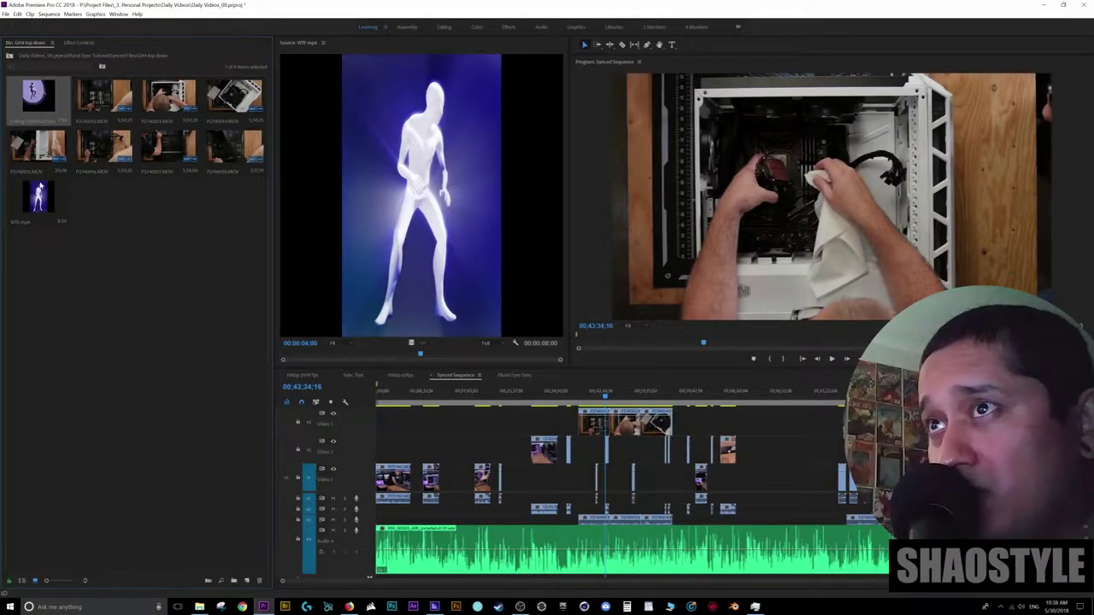
Open Falling Diamond.mov in the Source monitor and scrub through it
double_click(37, 96)
click(462, 358)
drag(462, 358, 322, 356)
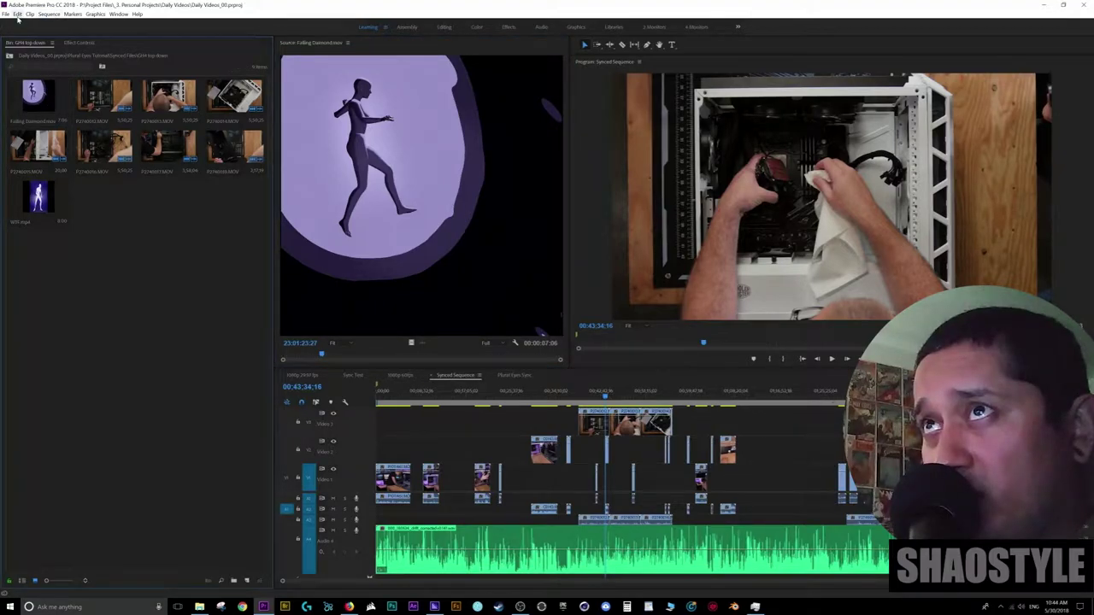
click(17, 14)
mouse_move(136, 243)
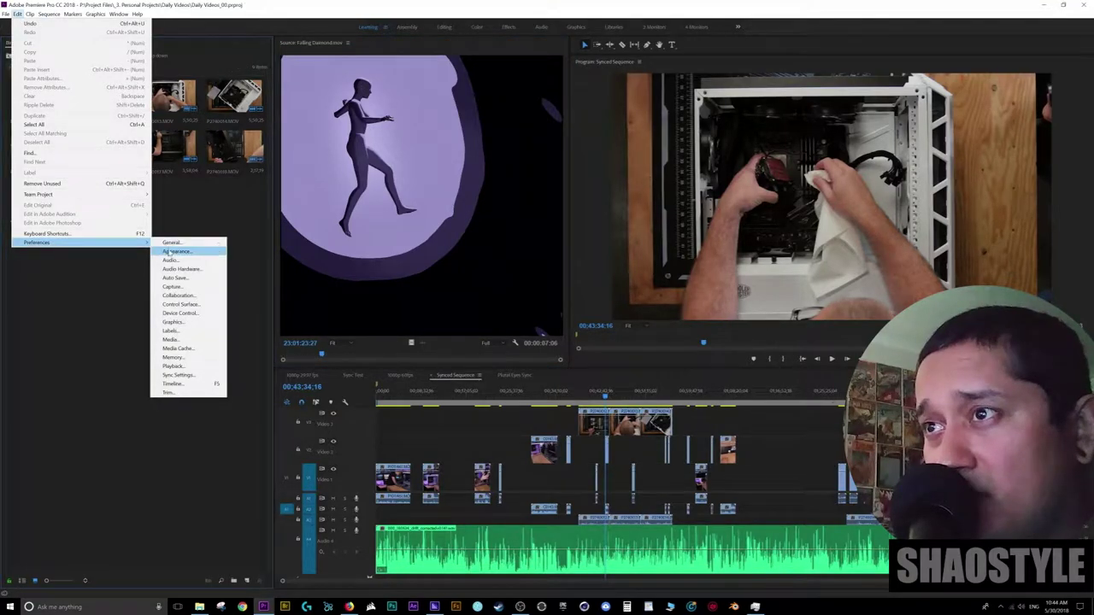
click(179, 367)
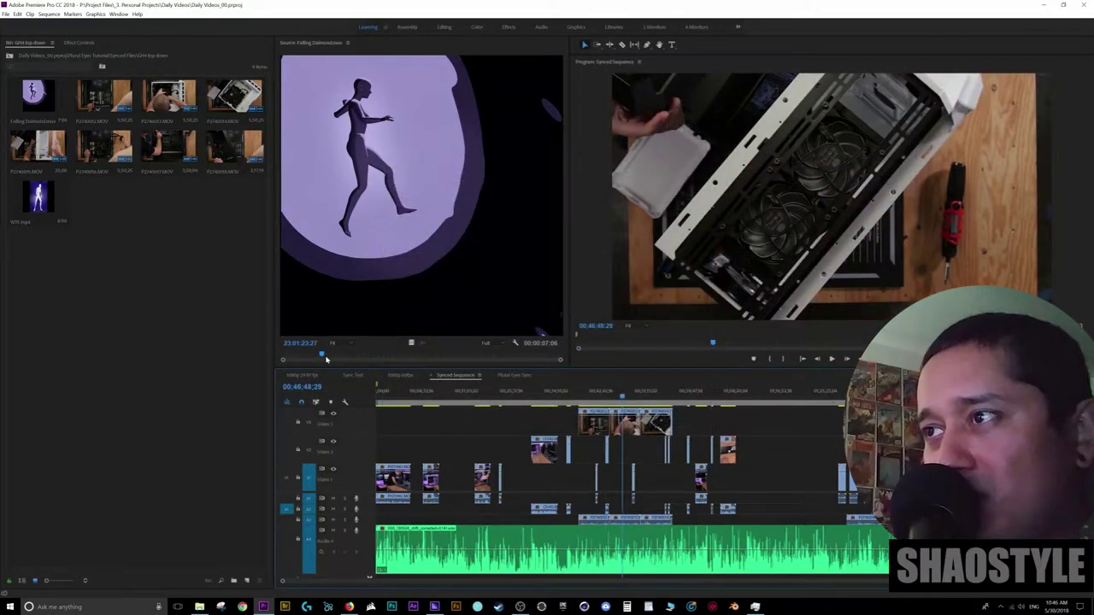
Scrub the Falling Diamond clip and the sequence, then enlarge bin thumbnails with Shift+]
drag(325, 359, 431, 352)
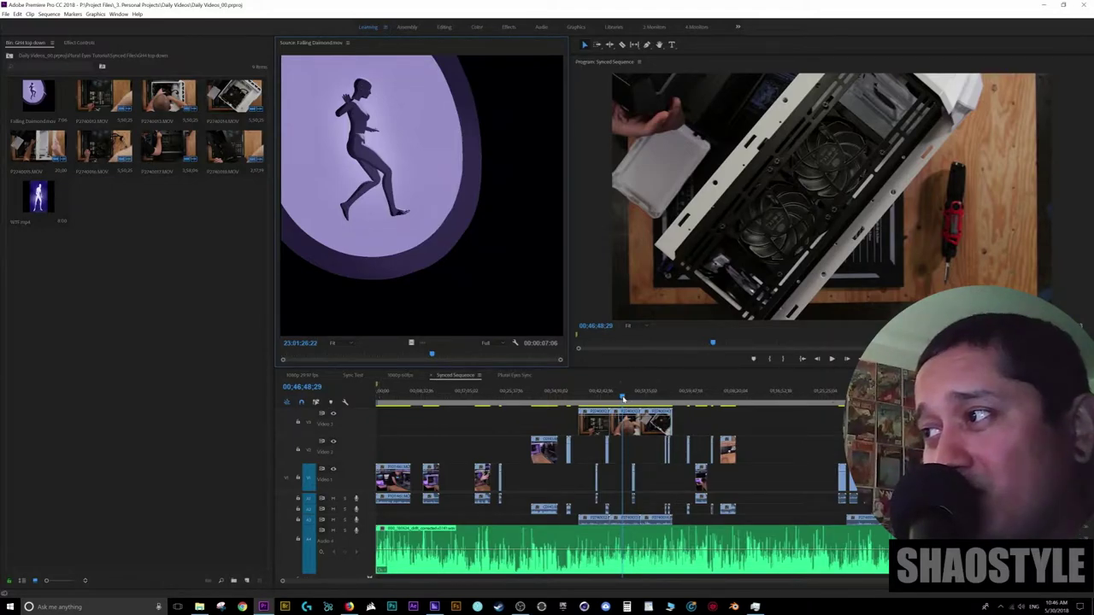
mouse_move(621, 395)
mouse_down()
mouse_move(588, 395)
mouse_move(670, 398)
mouse_move(588, 398)
mouse_move(668, 398)
mouse_move(621, 398)
mouse_up()
key(shift+])
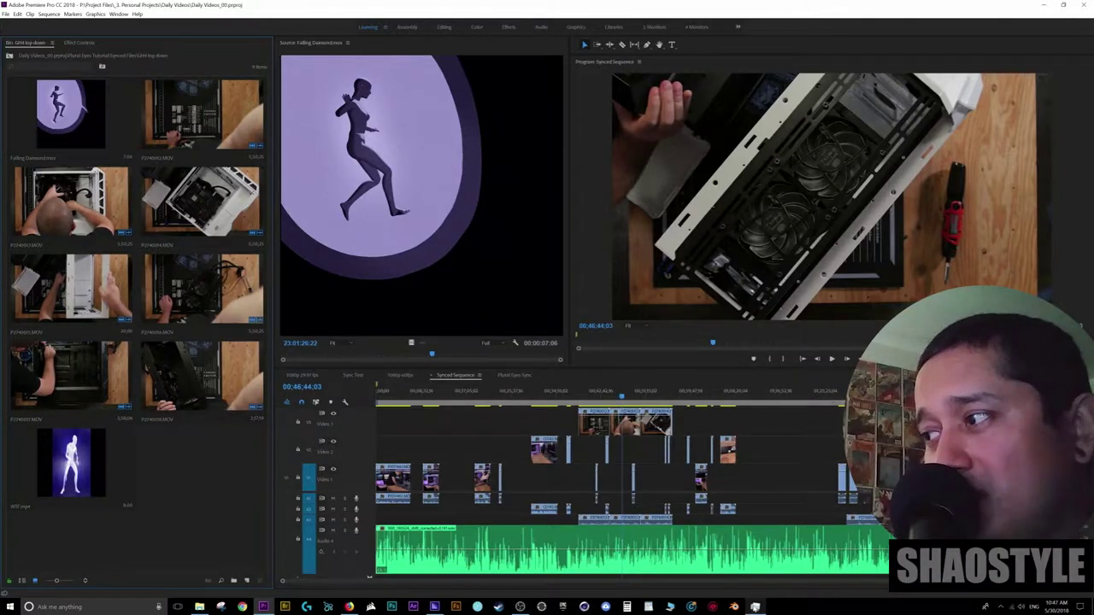
click(755, 607)
click(730, 276)
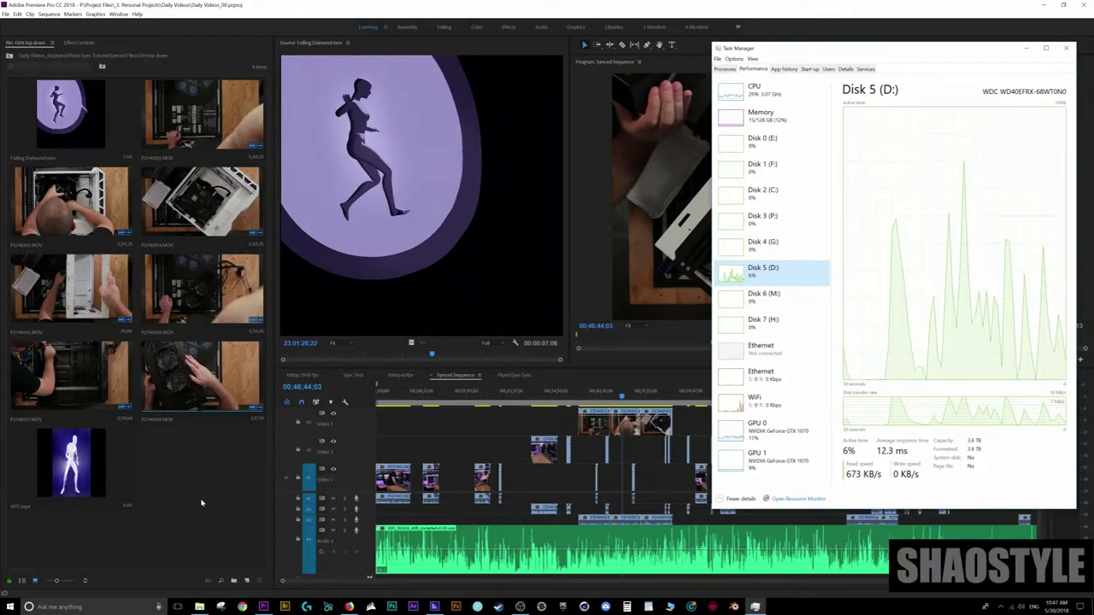
click(188, 373)
click(1027, 50)
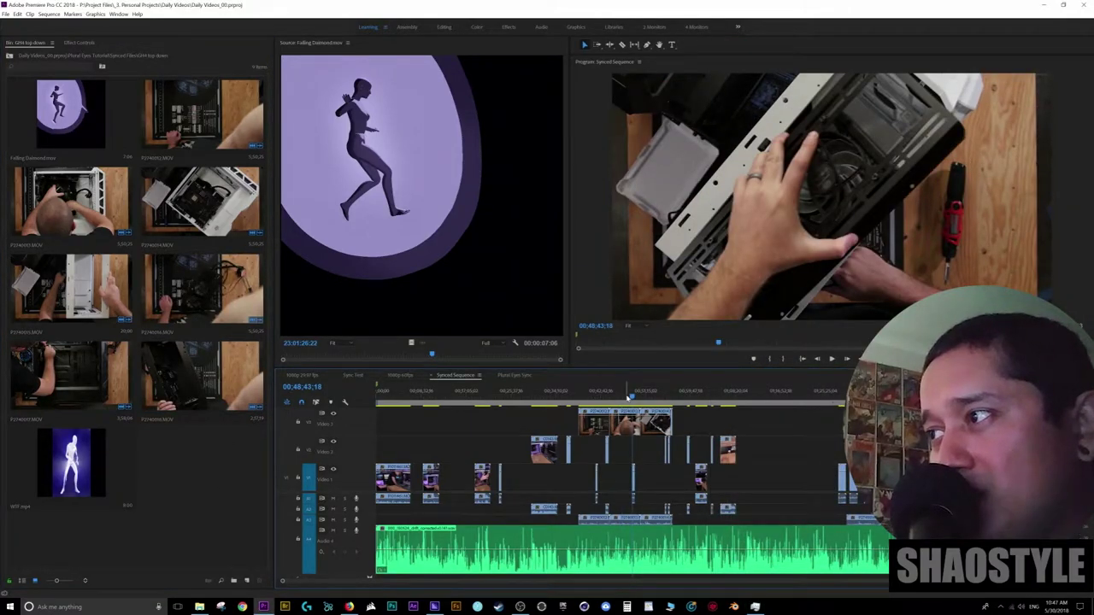
drag(630, 389, 605, 395)
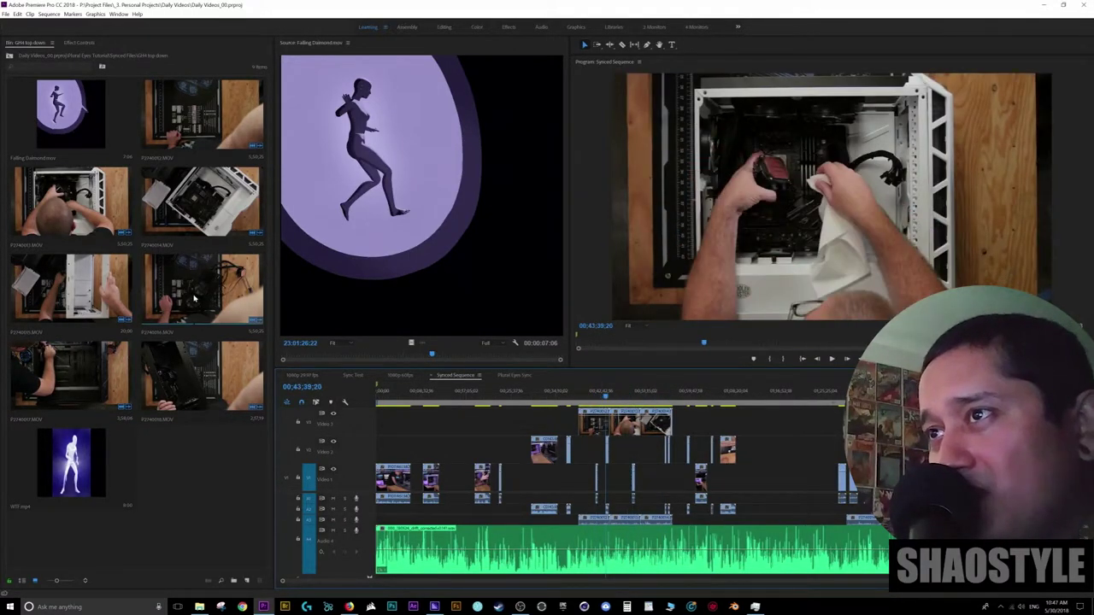